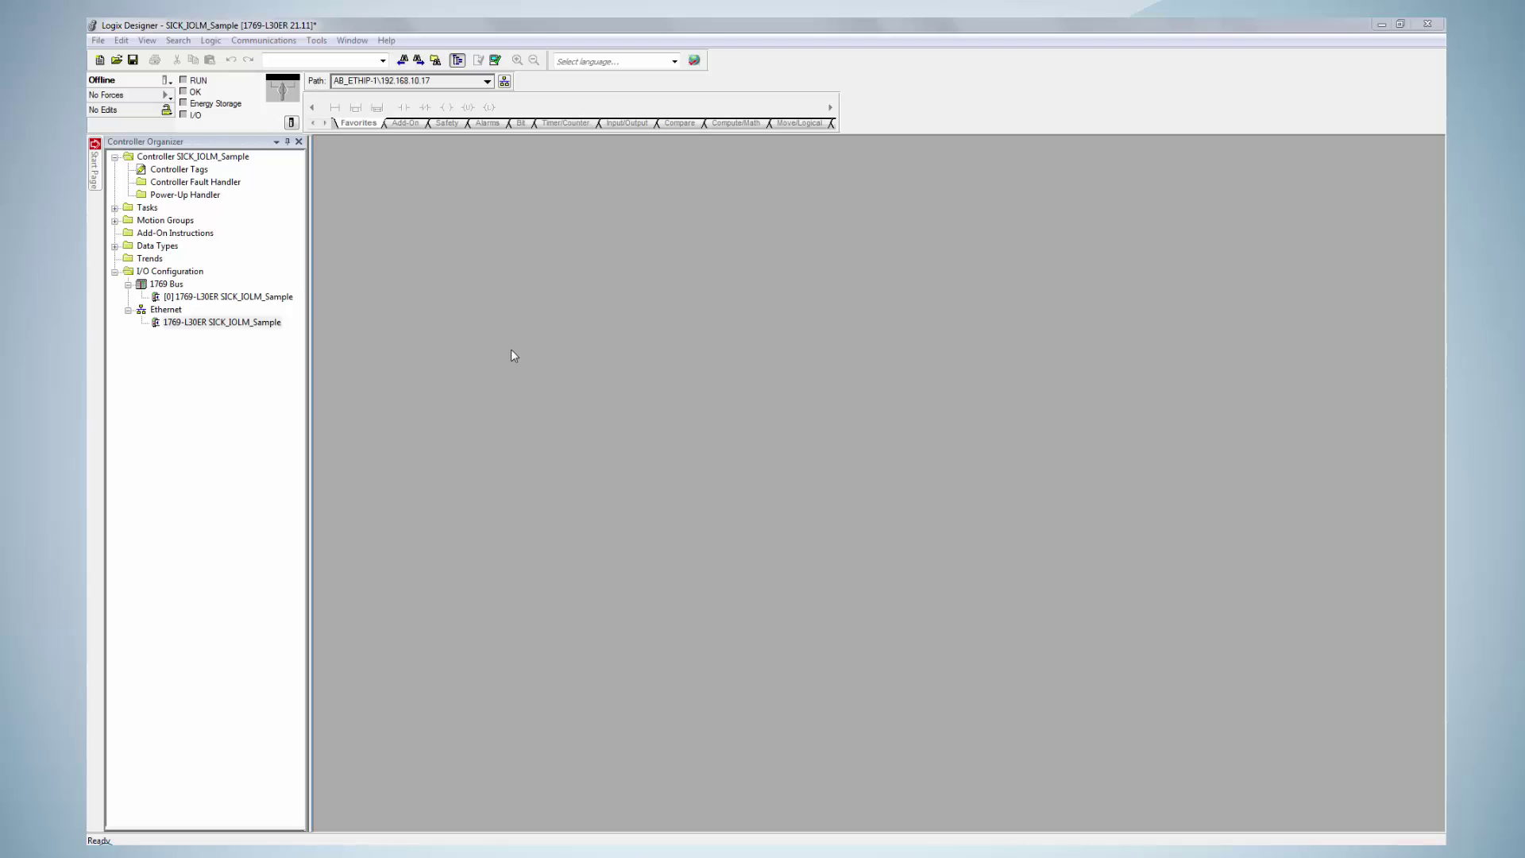
Create a new generic ETHERNET-MODULE under the Ethernet network for SICK_IOLM.
click(181, 312)
right_click(182, 313)
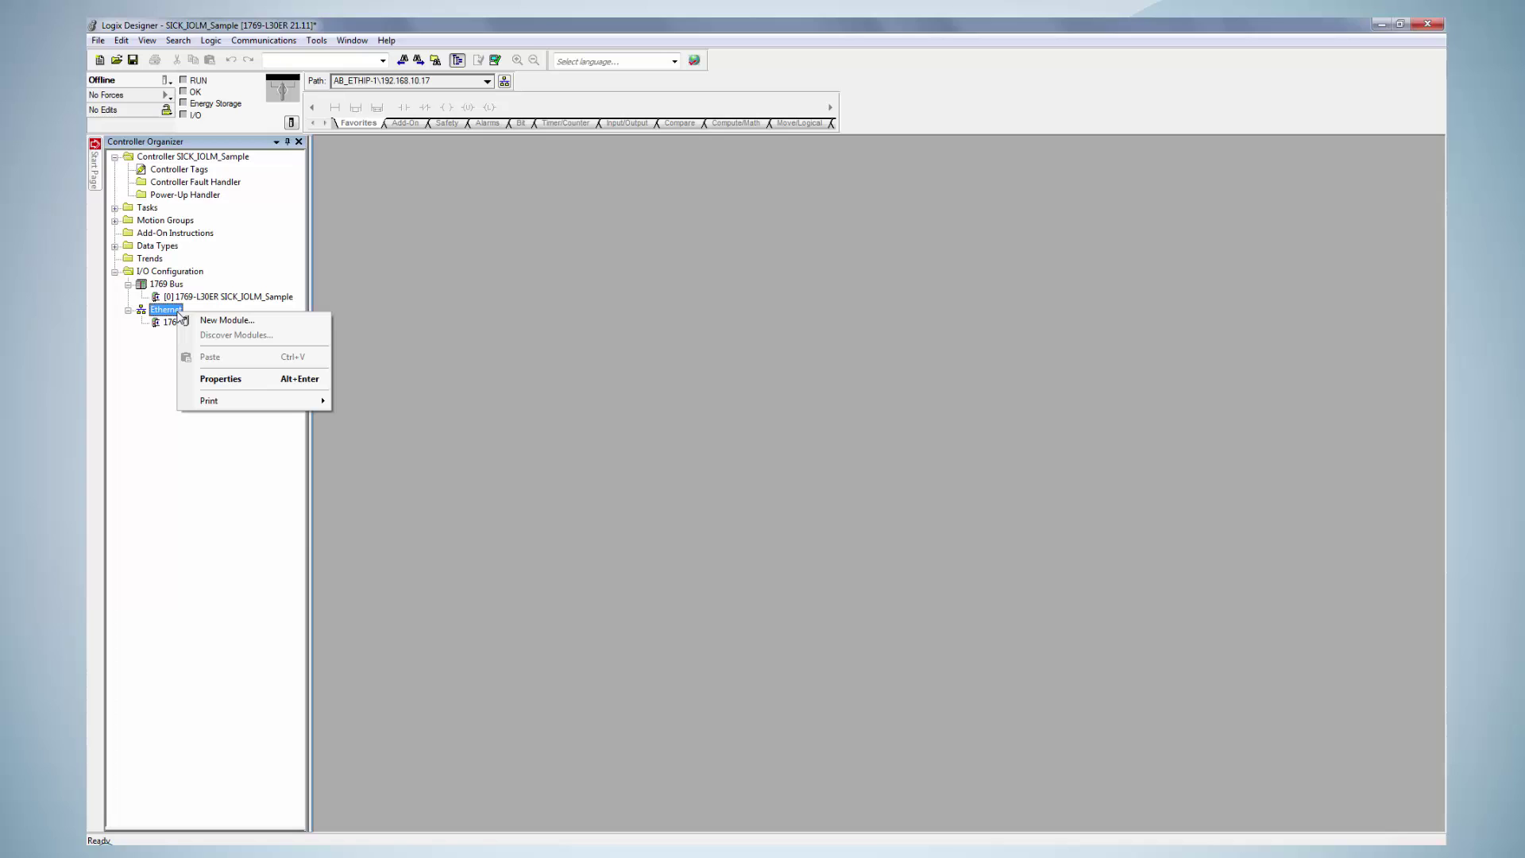
click(231, 324)
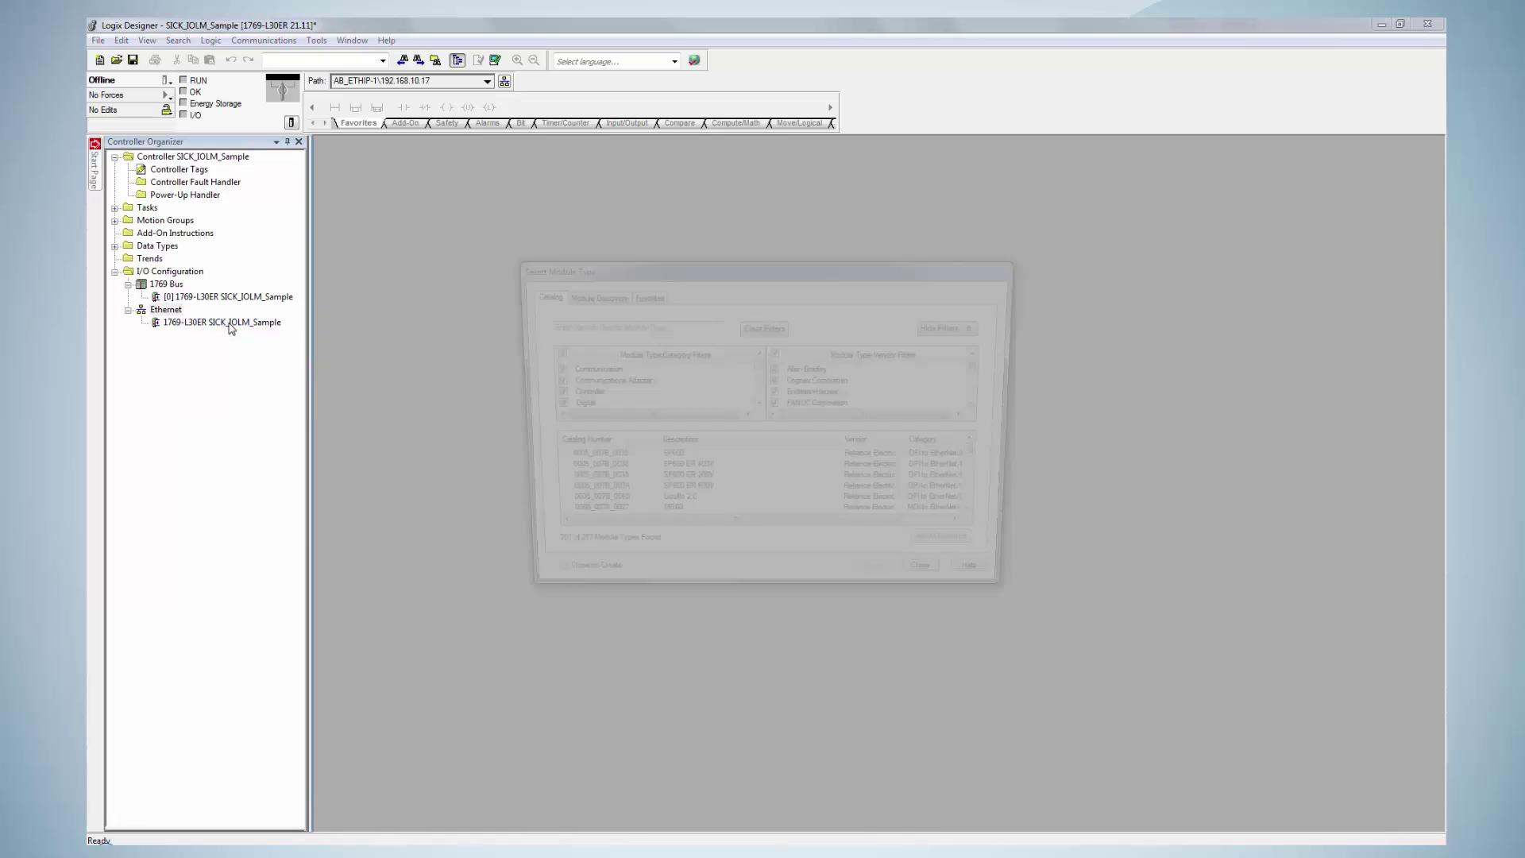
text(generic)
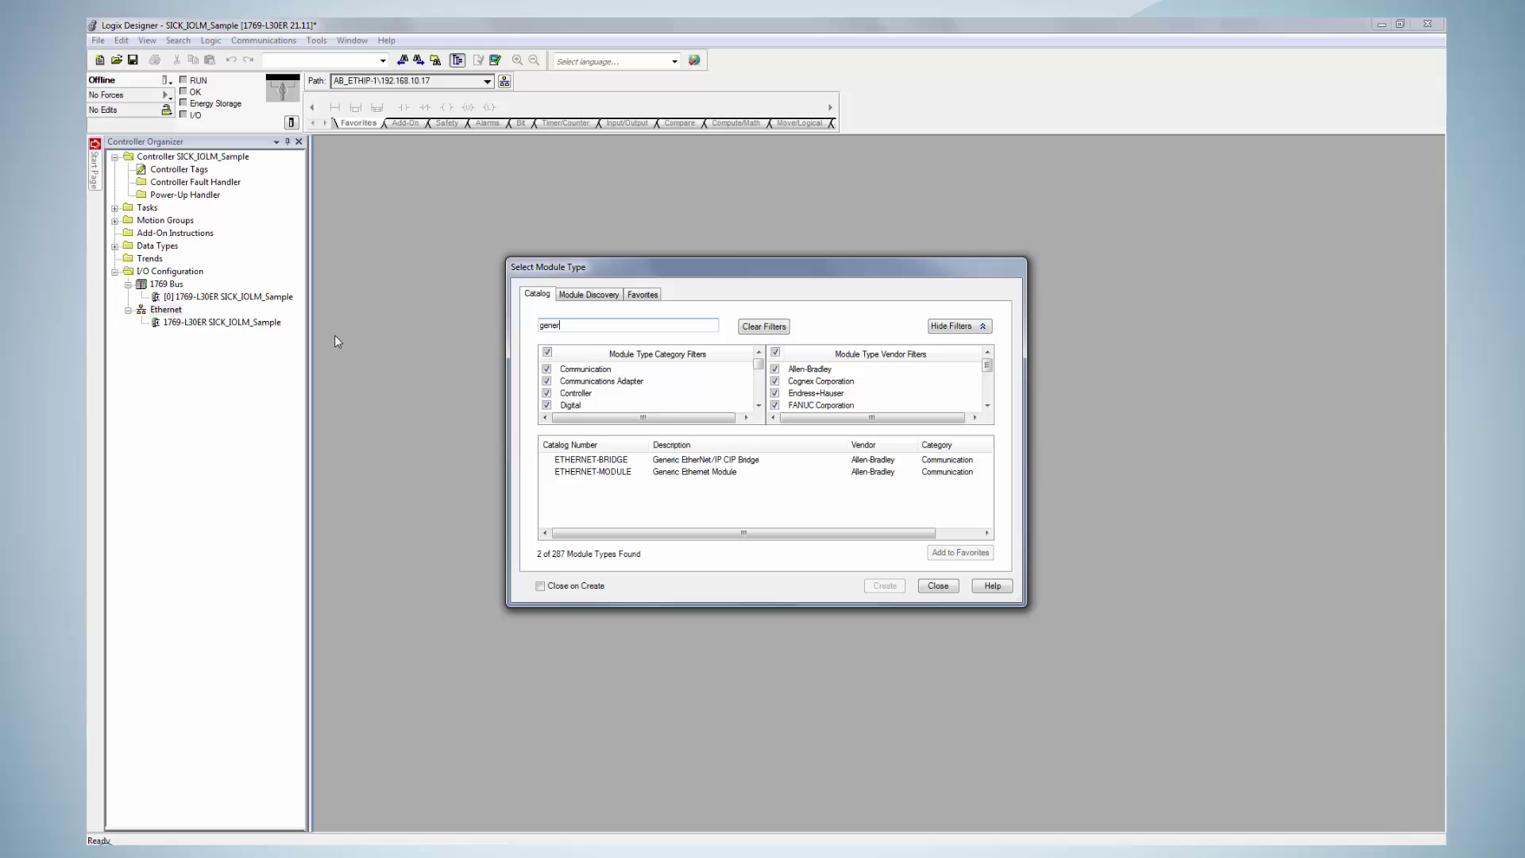
click(580, 471)
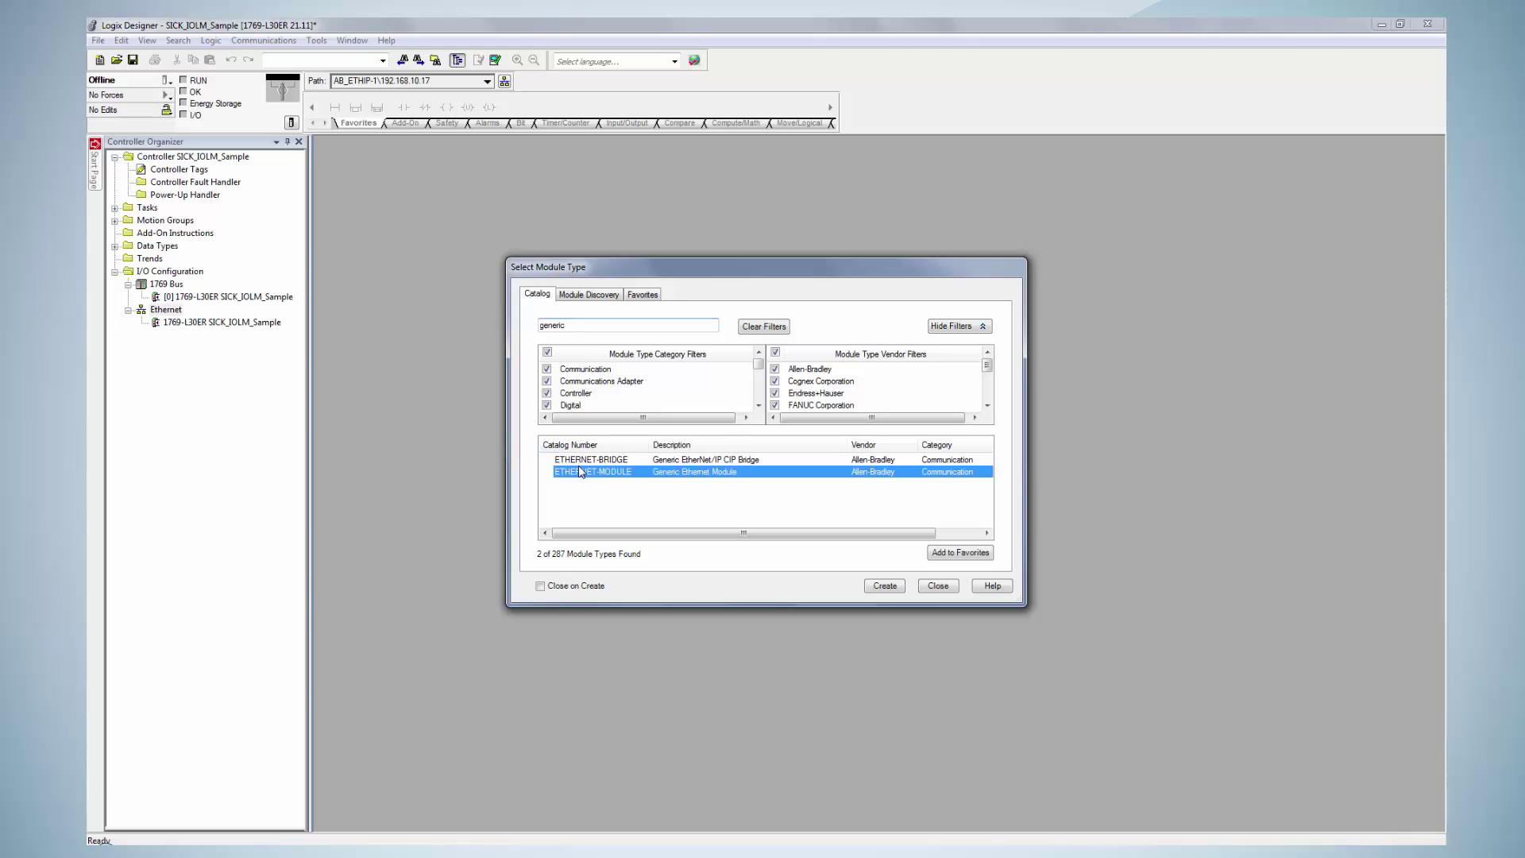
click(903, 593)
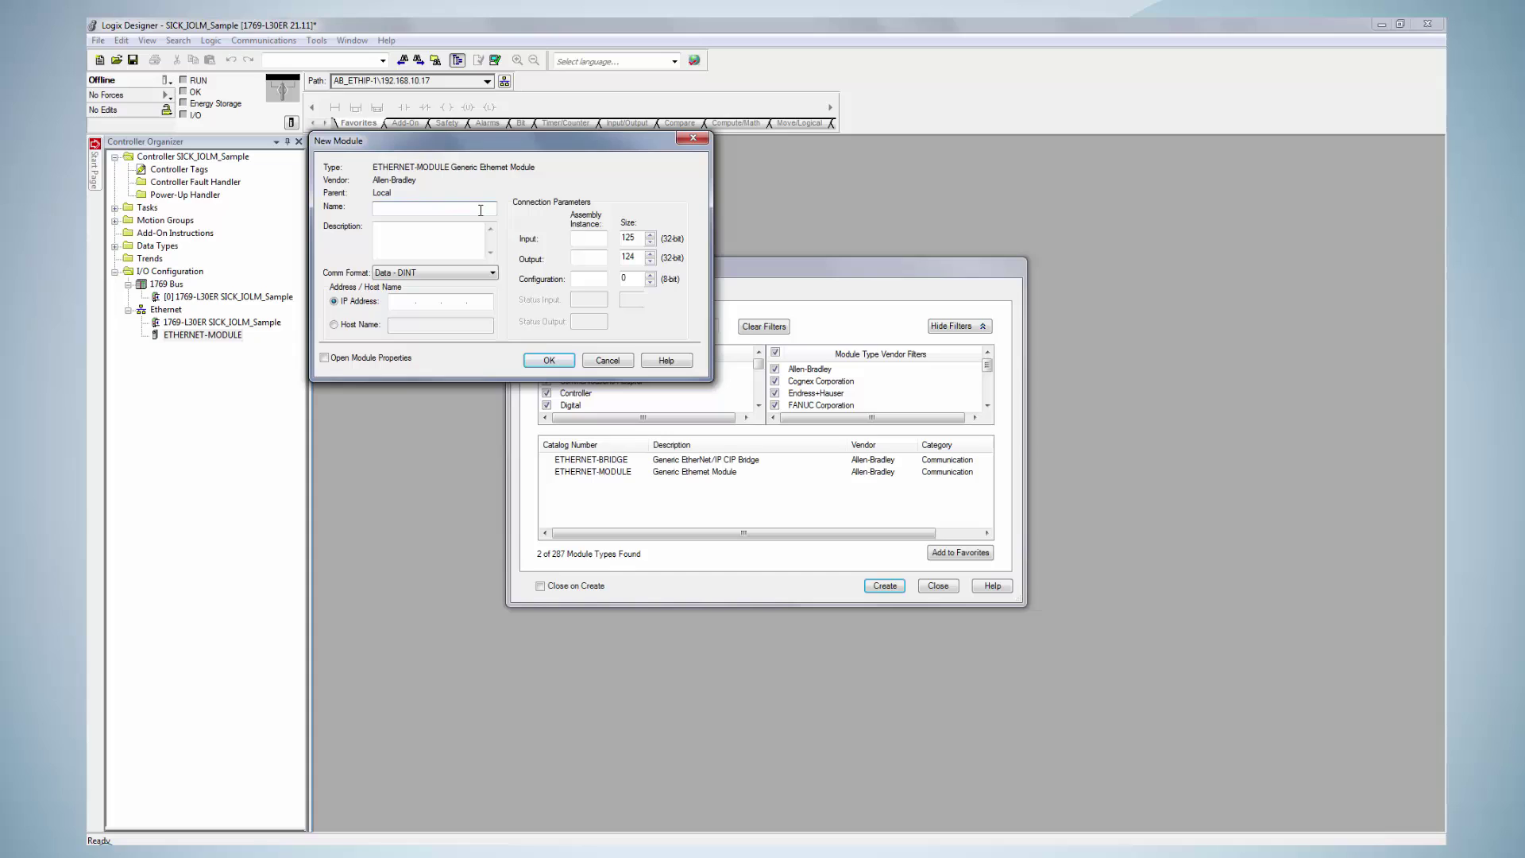
text(SICK_I)
text(OLM)
Set the module's data format to SINT and IP address to 192.168.10.20.
click(484, 274)
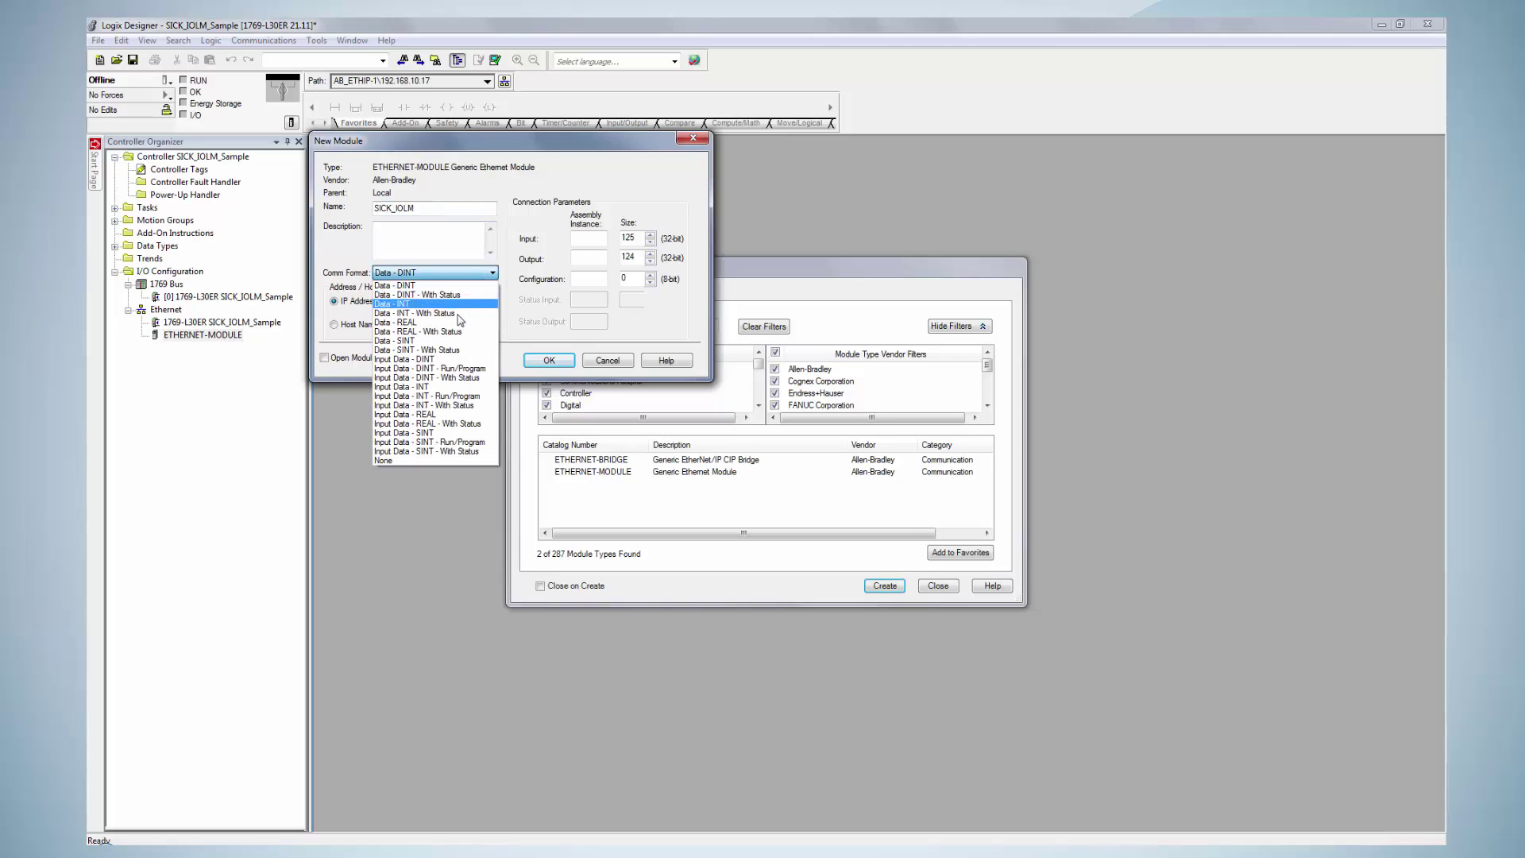
click(441, 339)
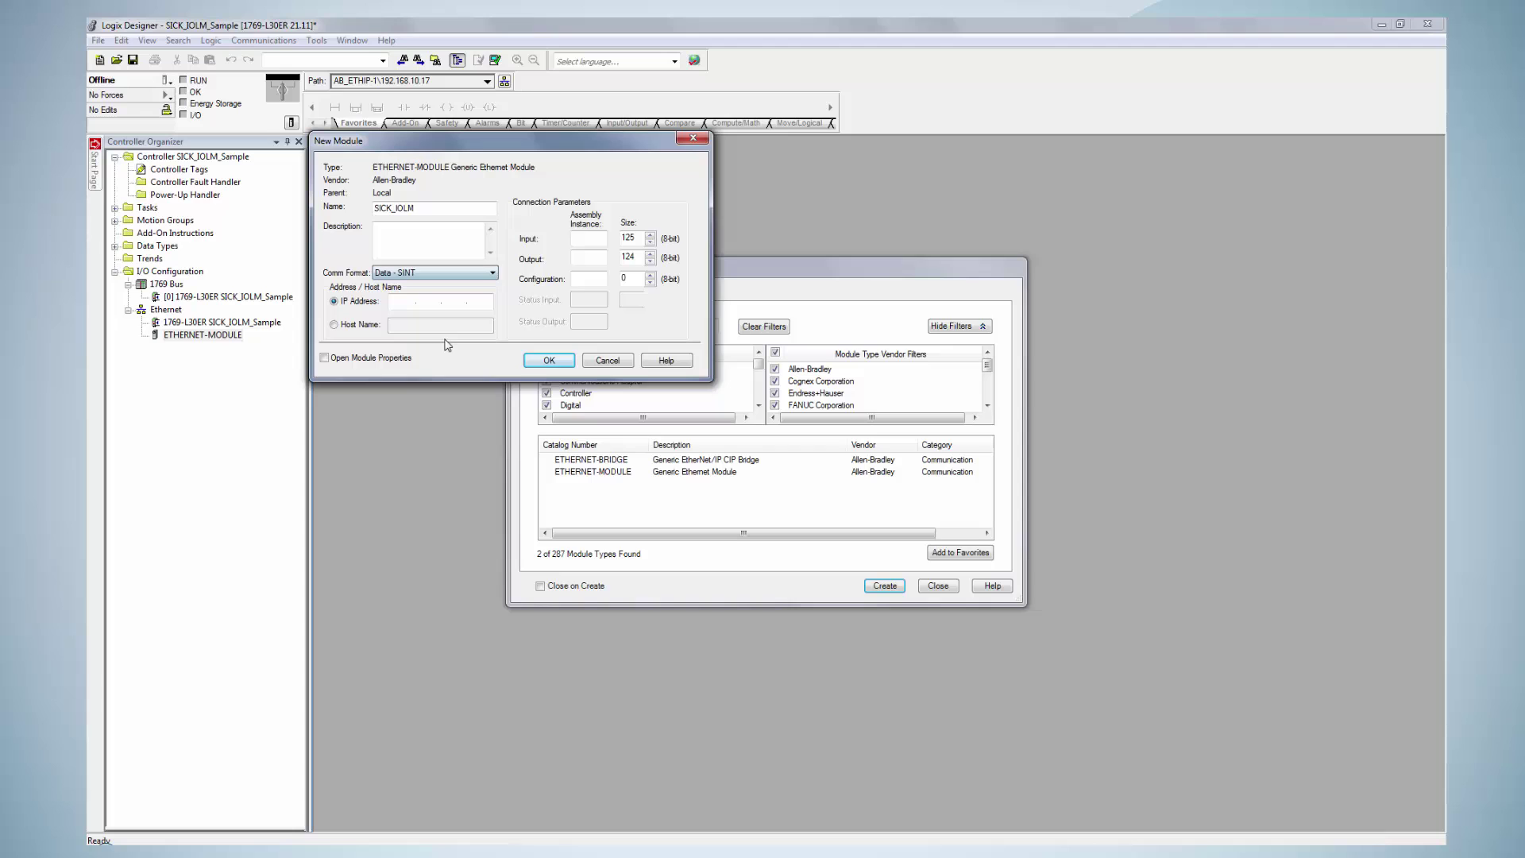
click(404, 301)
text(192 )
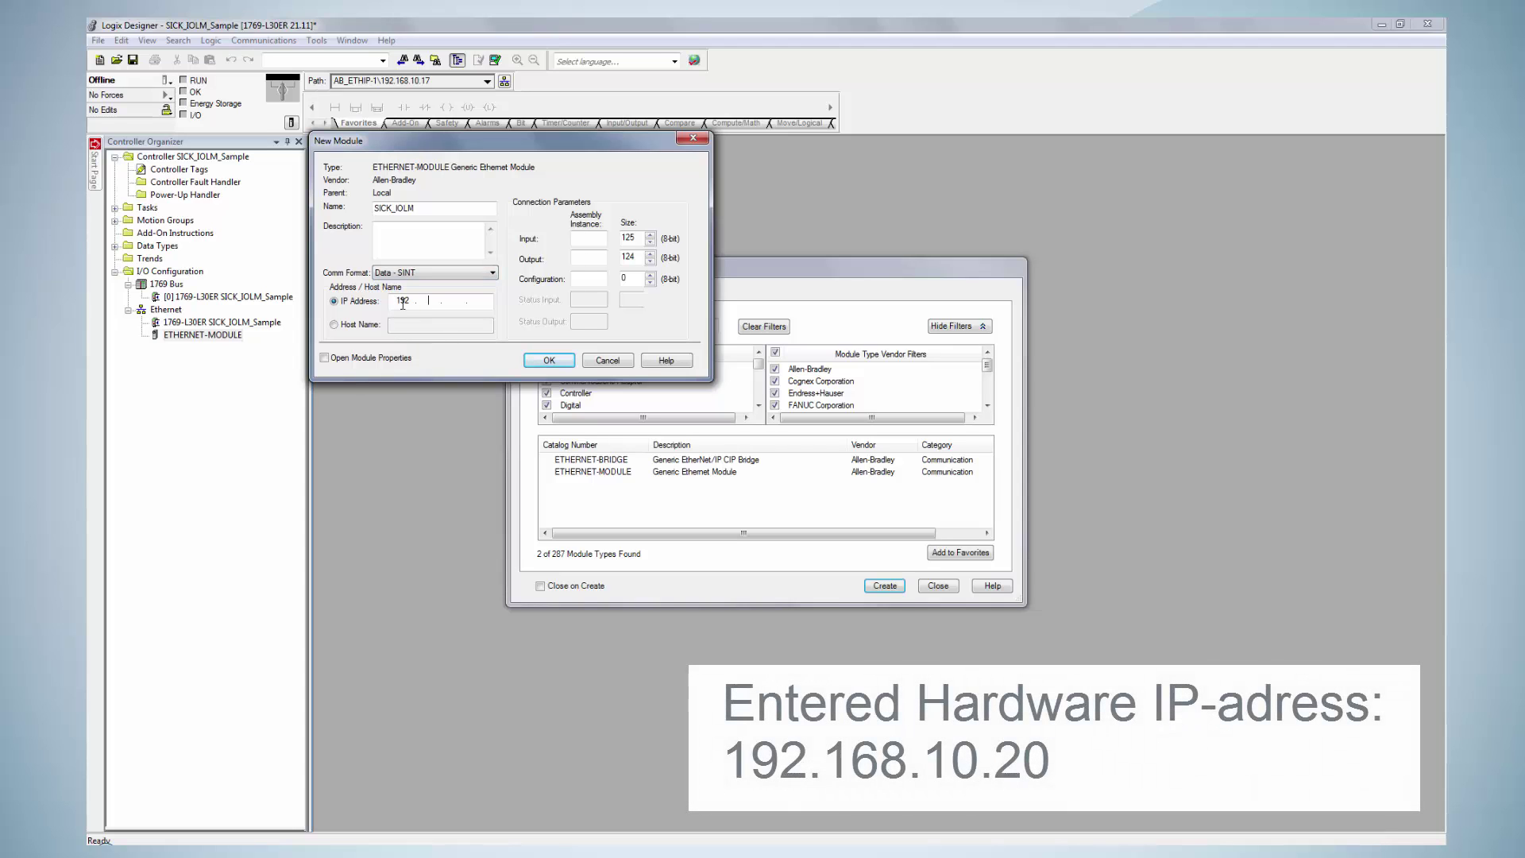
text(68 )
text(10.20)
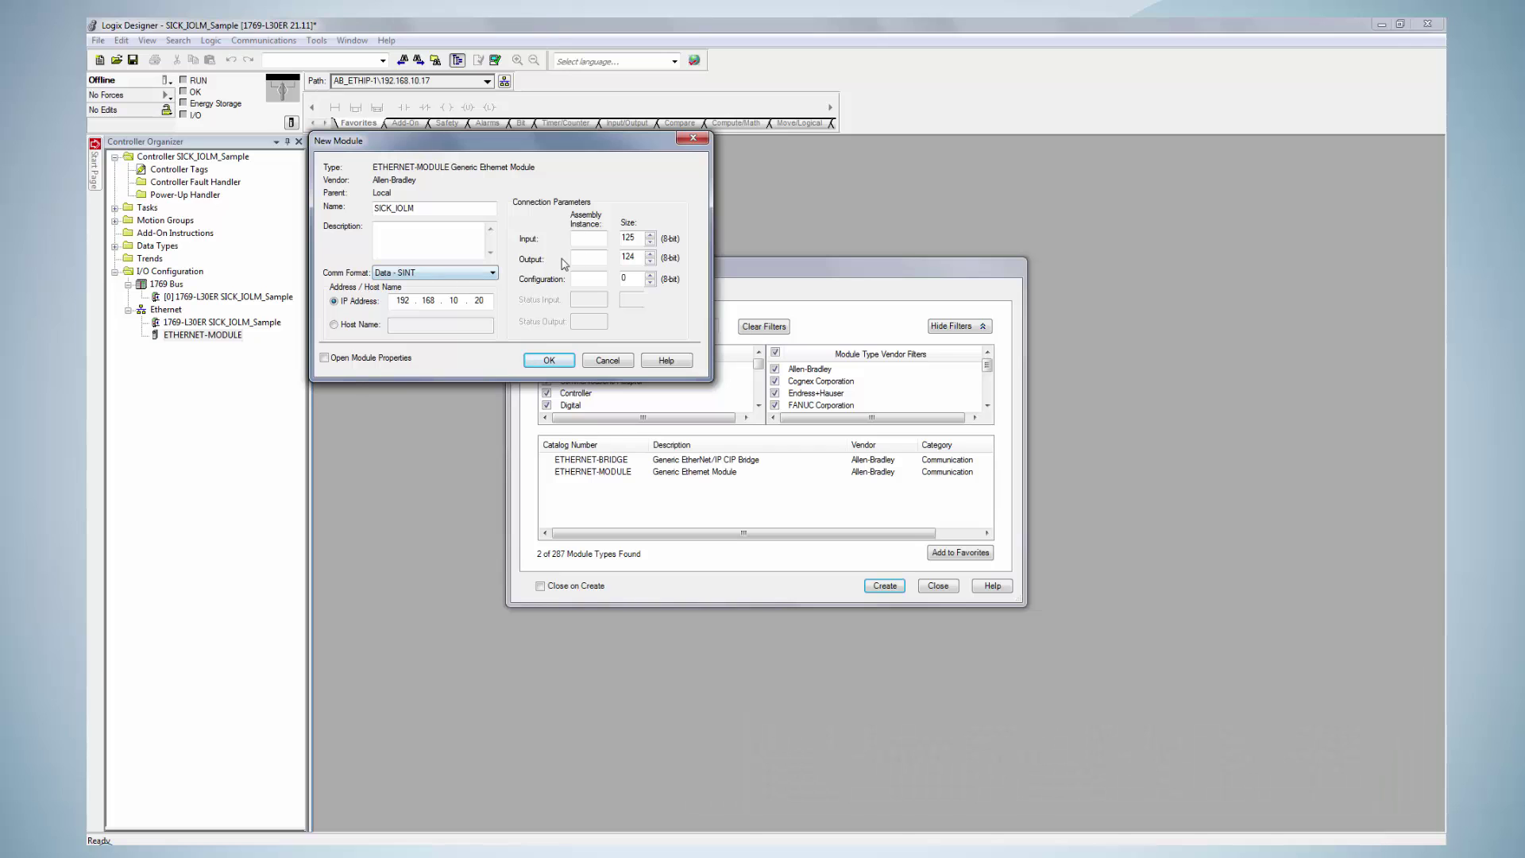
text(100)
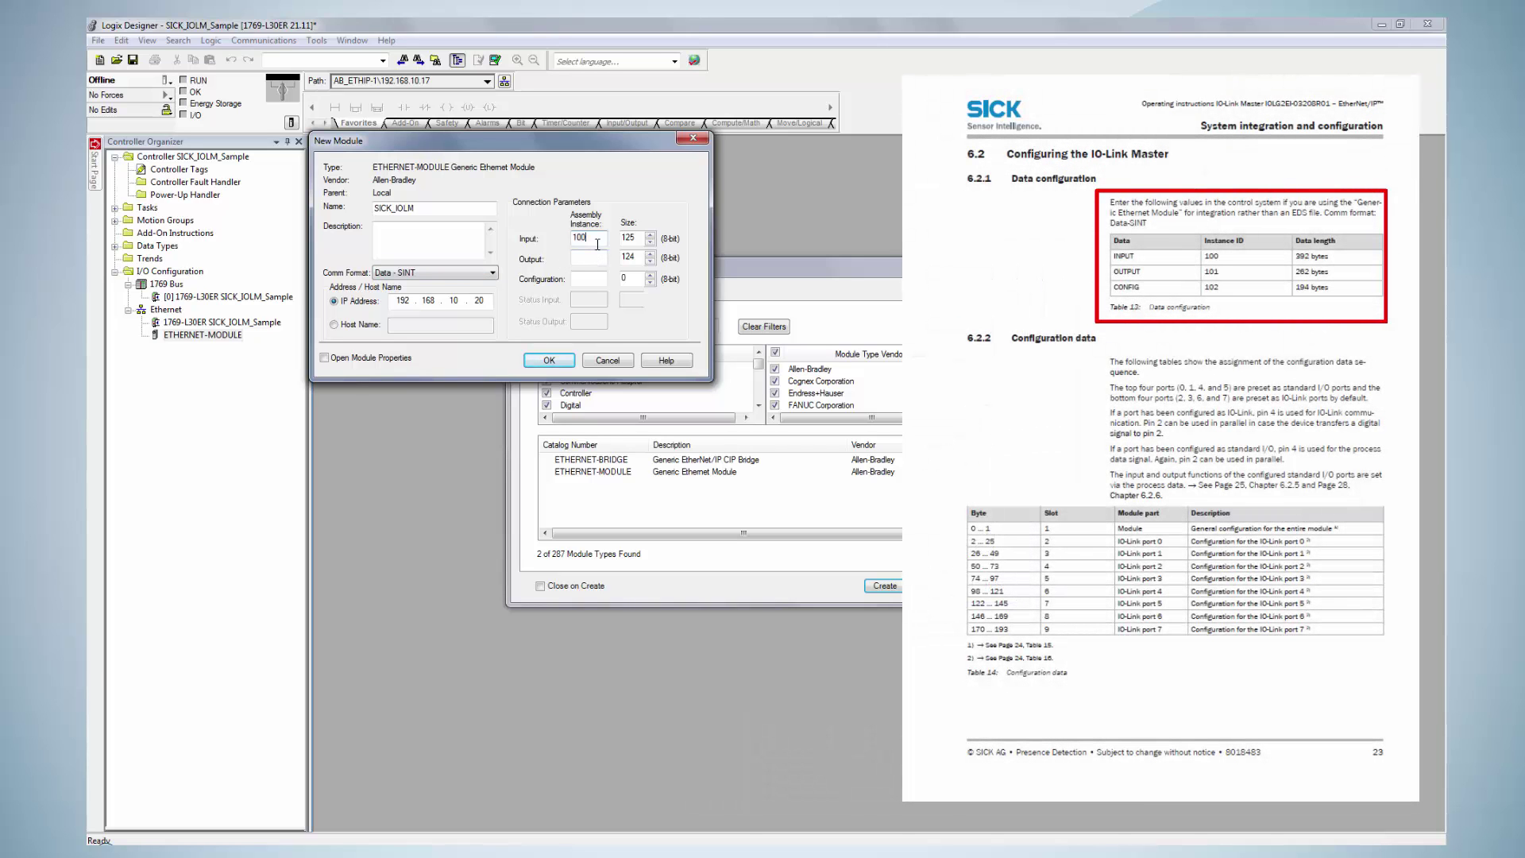
Enter assembly instances Input 100/392, Output 101/262, Configuration 102/194, and confirm.
key(Tab)
text(392)
key(Tab)
text(101)
key(Tab)
text(26)
key(Tab)
text(102)
key(Tab)
text(194)
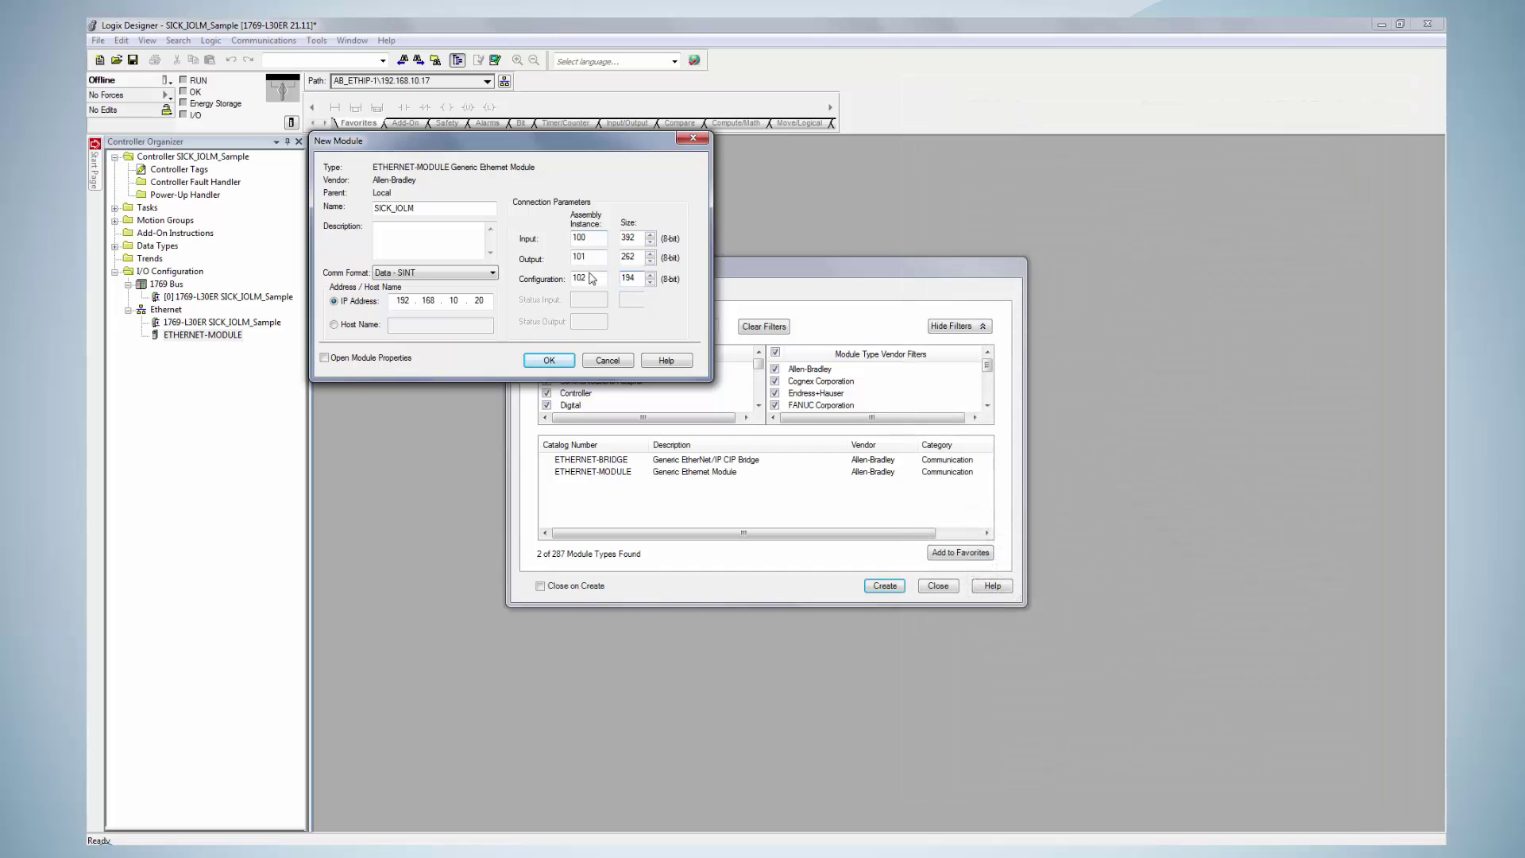
click(550, 360)
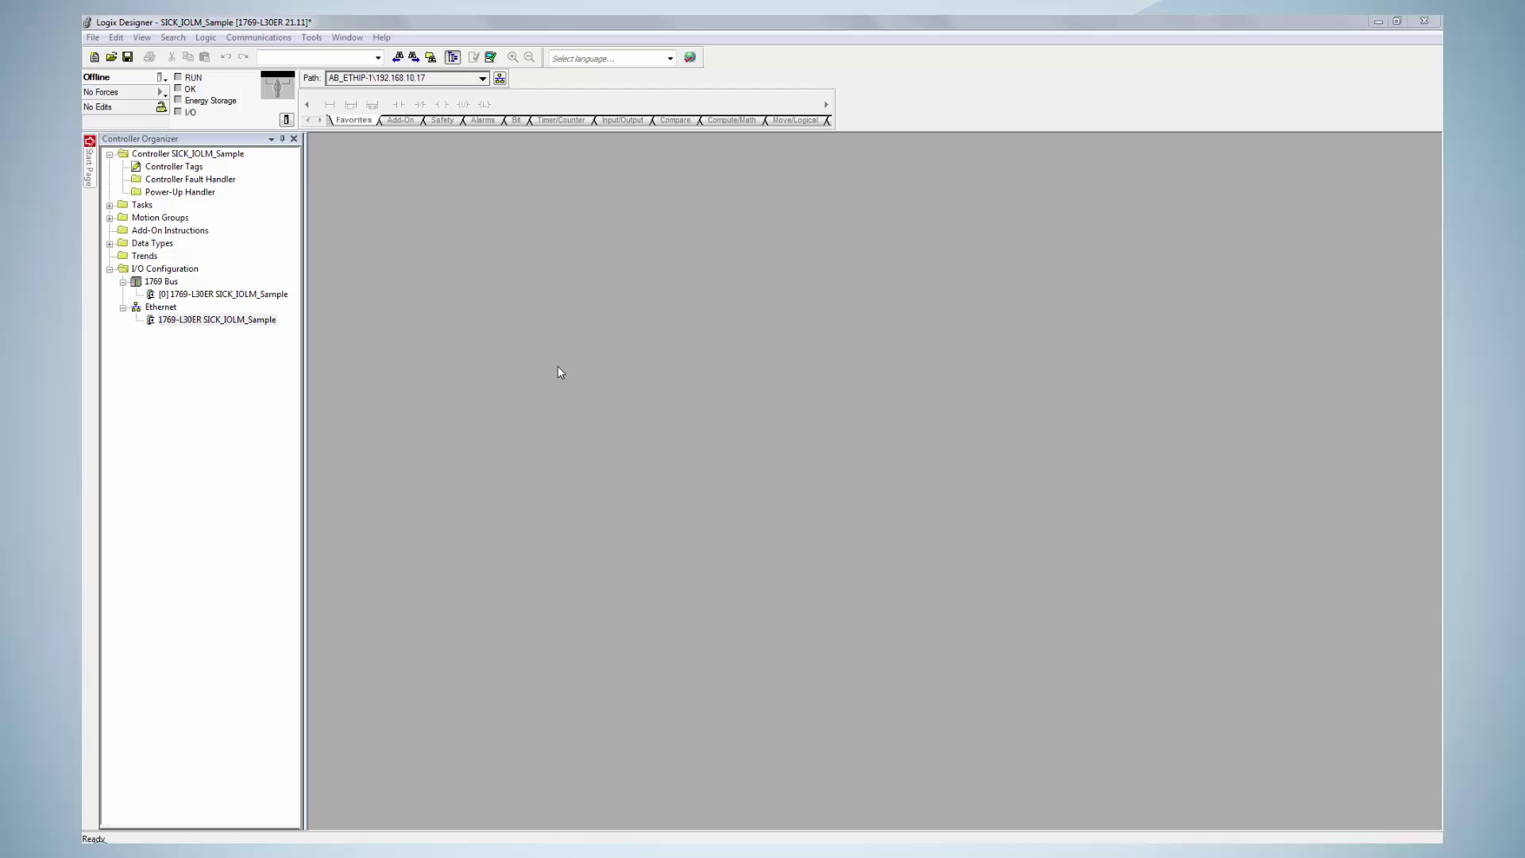
Register the IOLG2EI-03208R01 EDS file with the EDS Hardware Installation Tool.
click(310, 37)
click(350, 142)
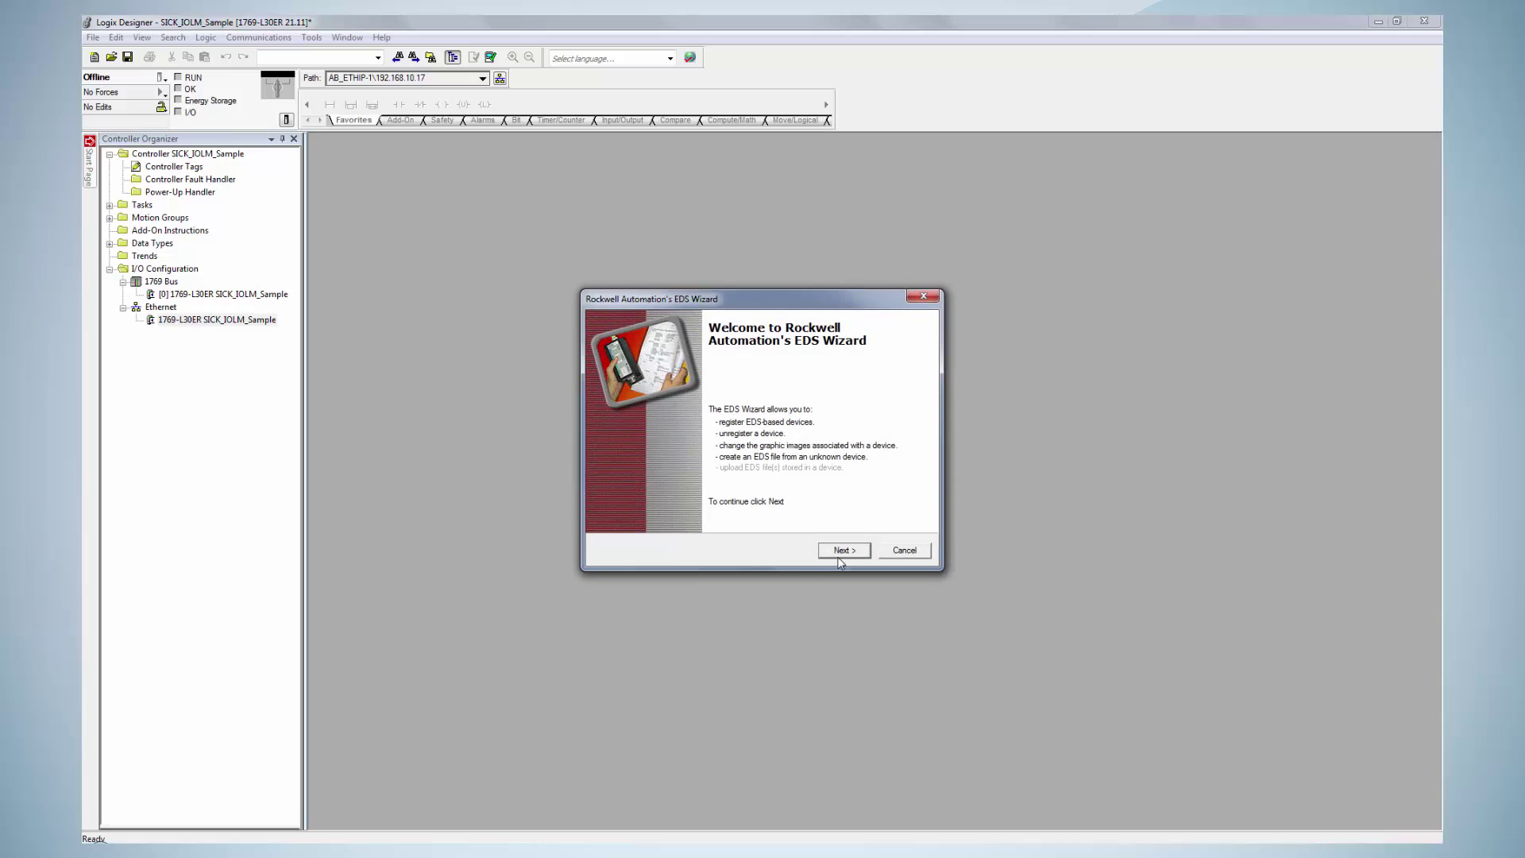
click(842, 553)
click(844, 555)
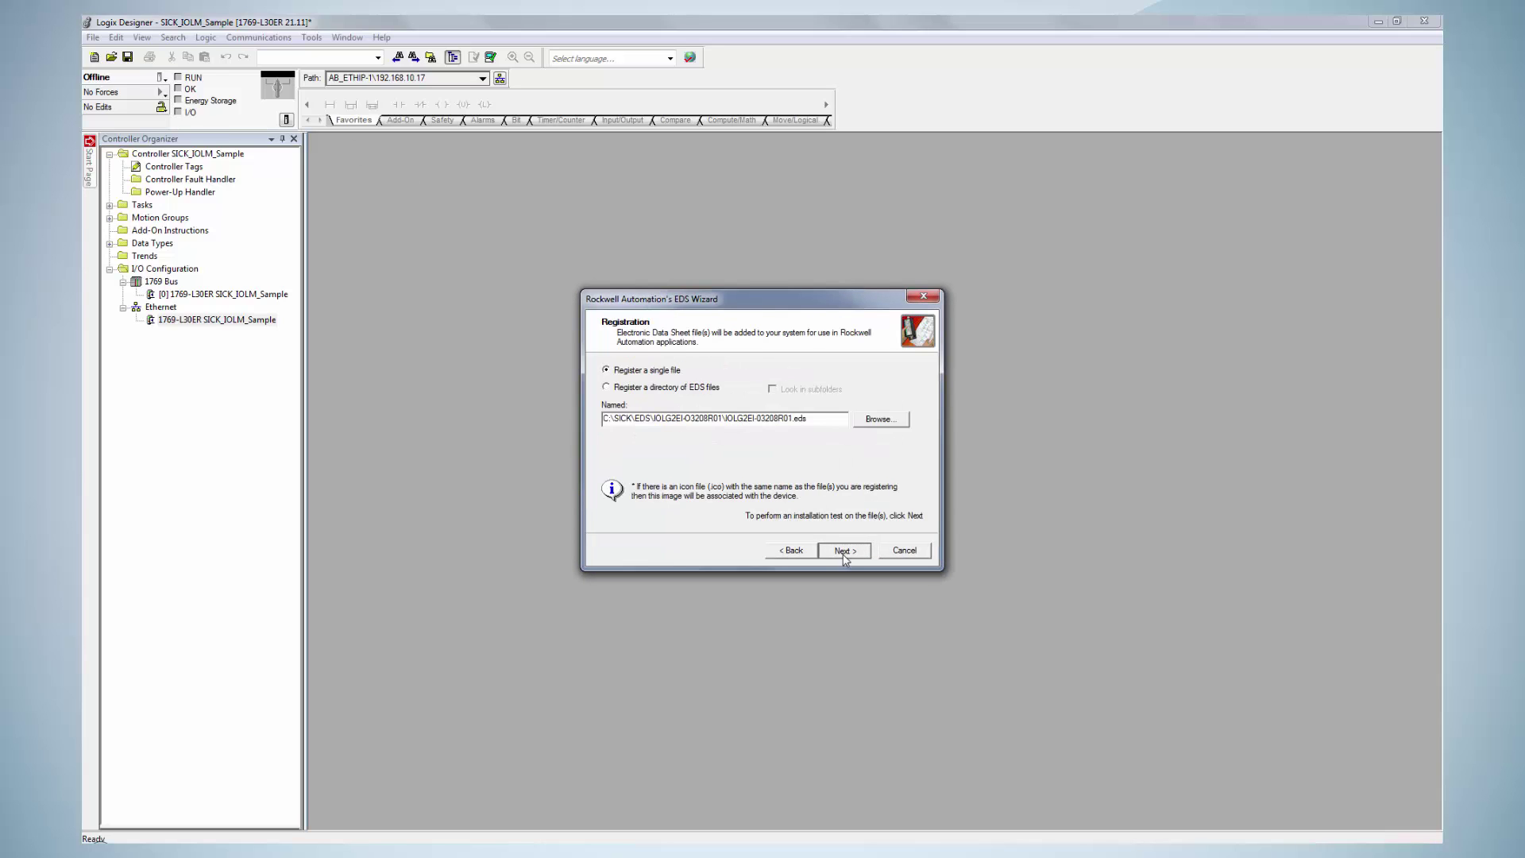
click(843, 554)
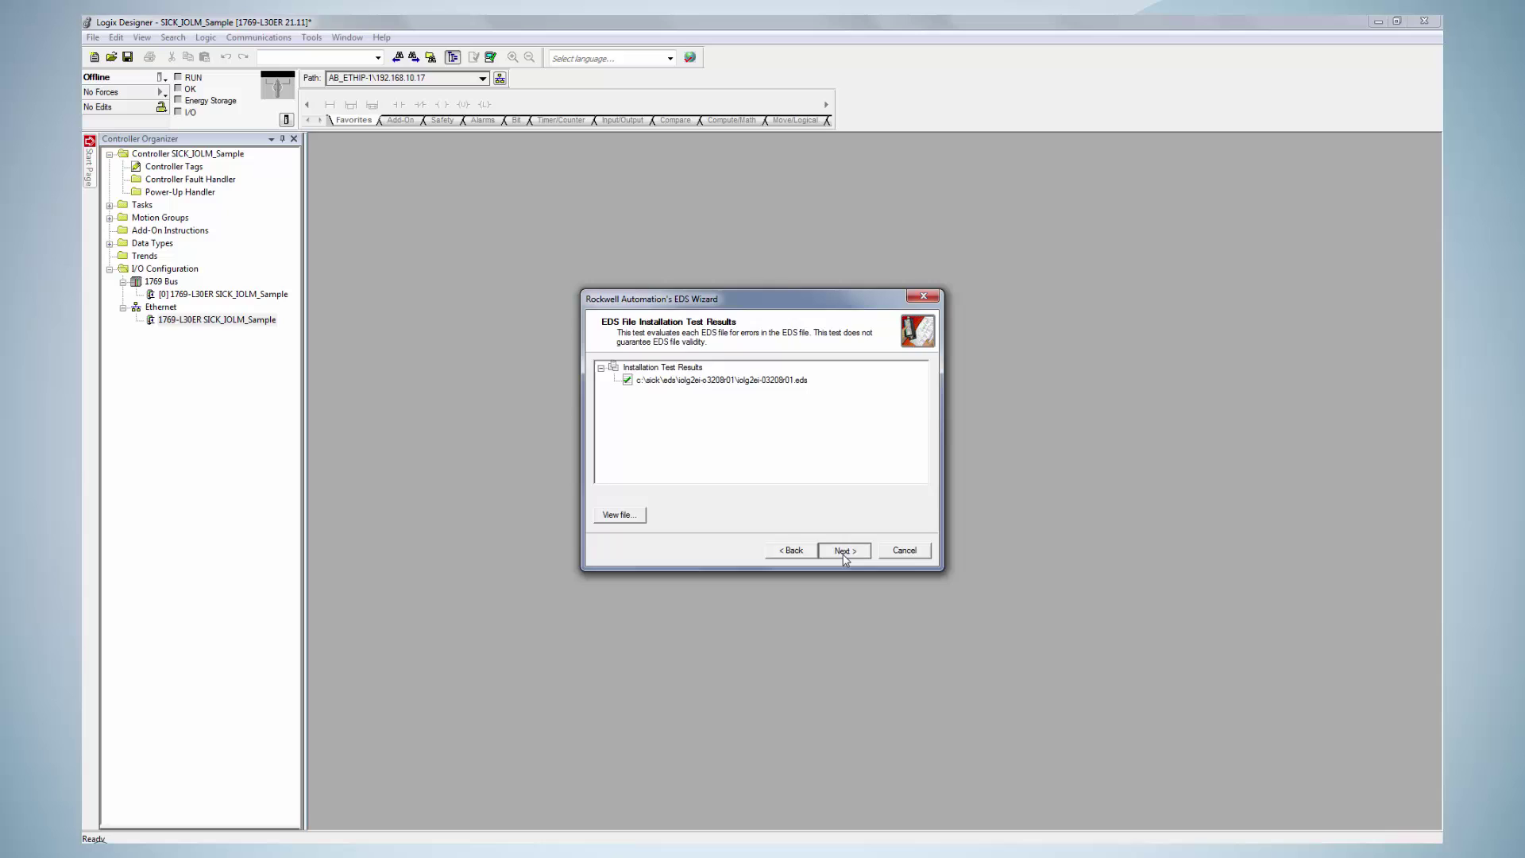
click(844, 554)
click(844, 552)
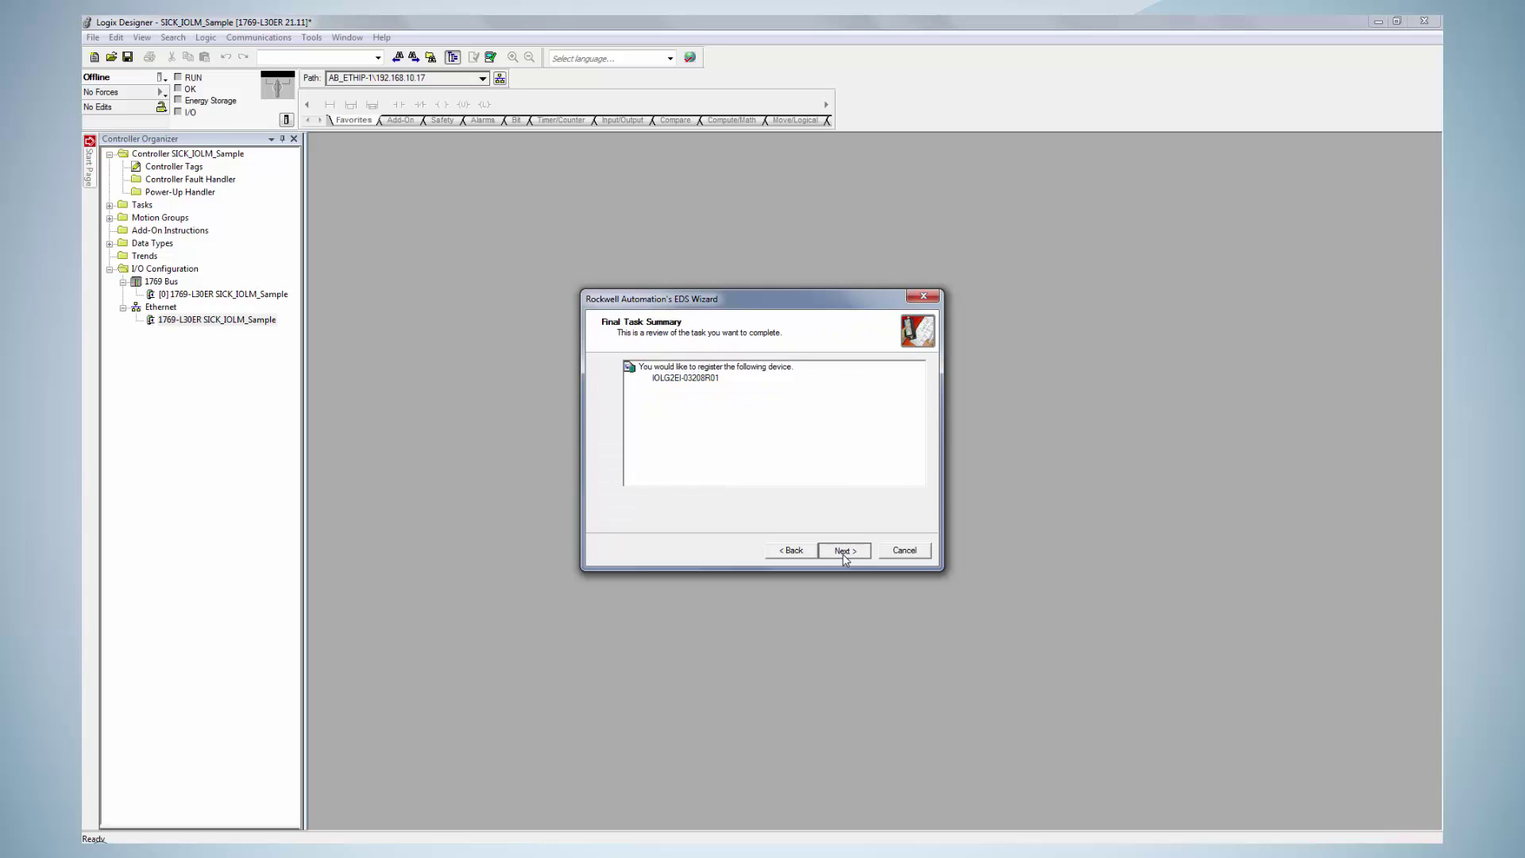
click(844, 552)
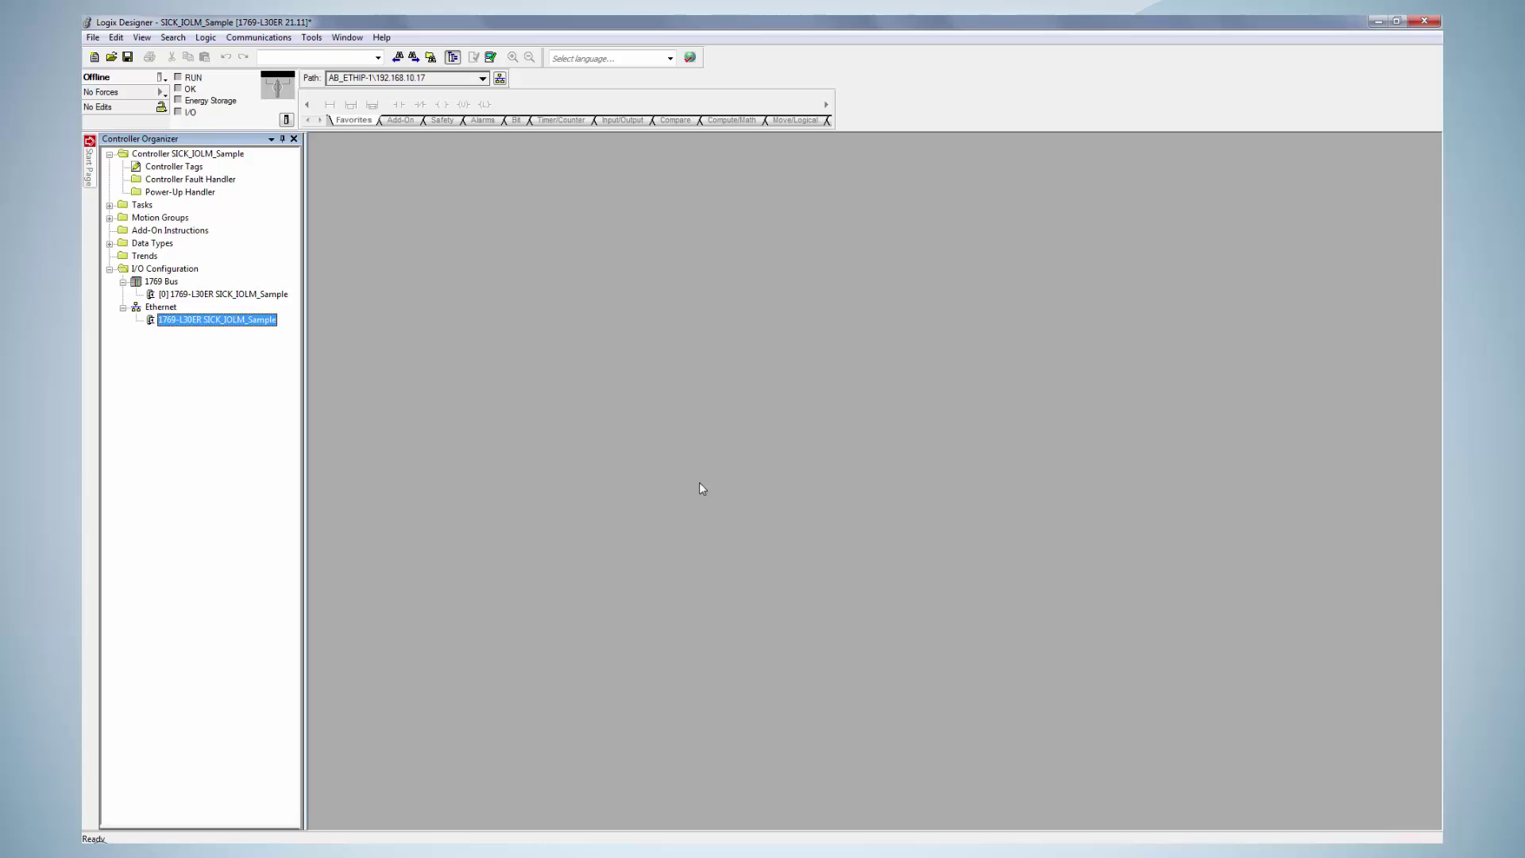
Start a new SICK AG 6053255 module under the Ethernet network from the 'sick' catalog search.
key(Up)
right_click(172, 314)
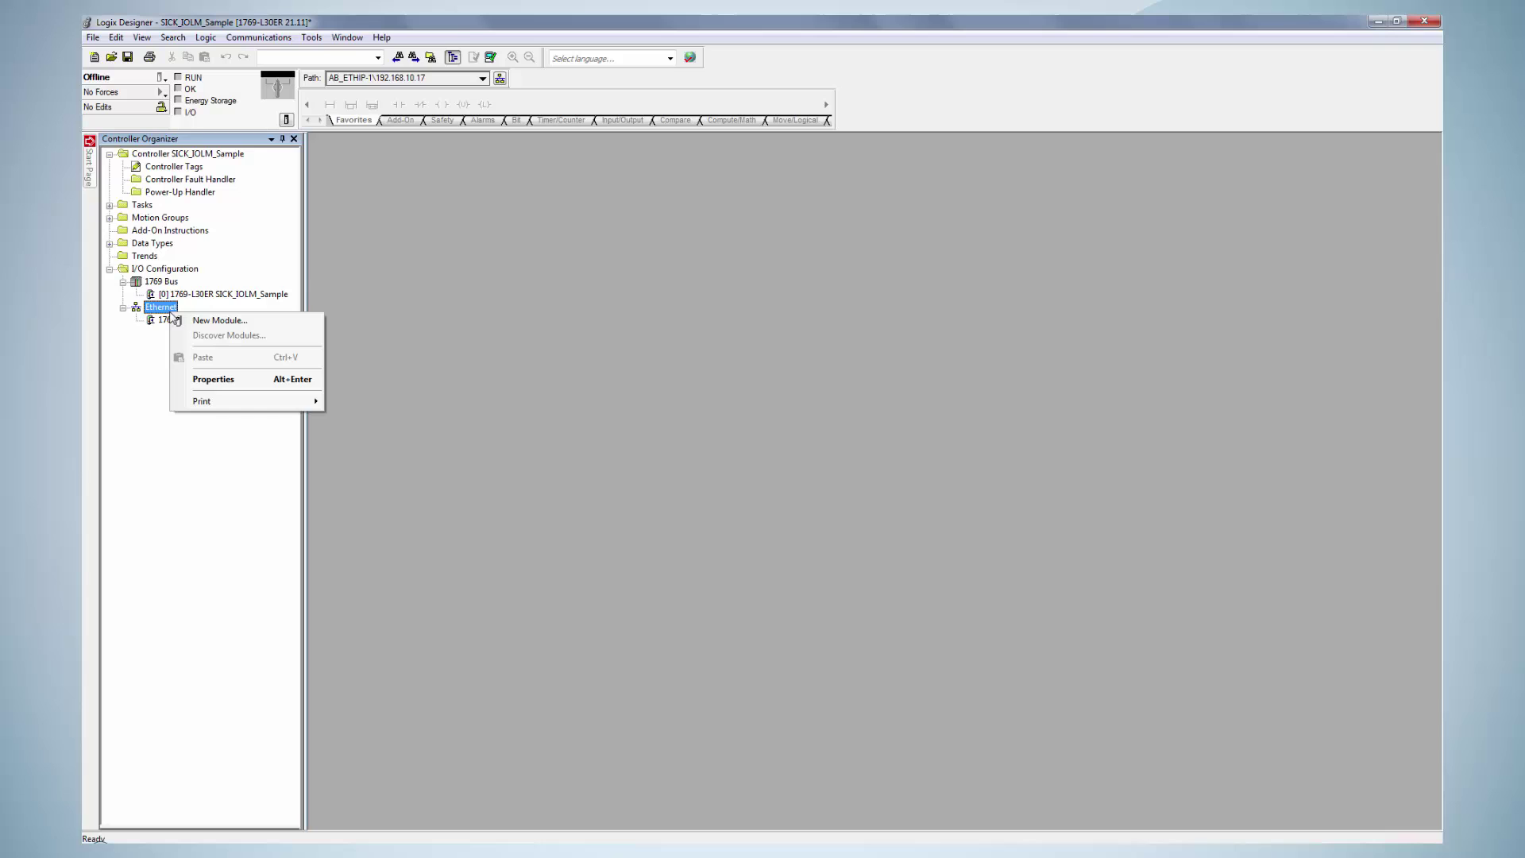
click(180, 321)
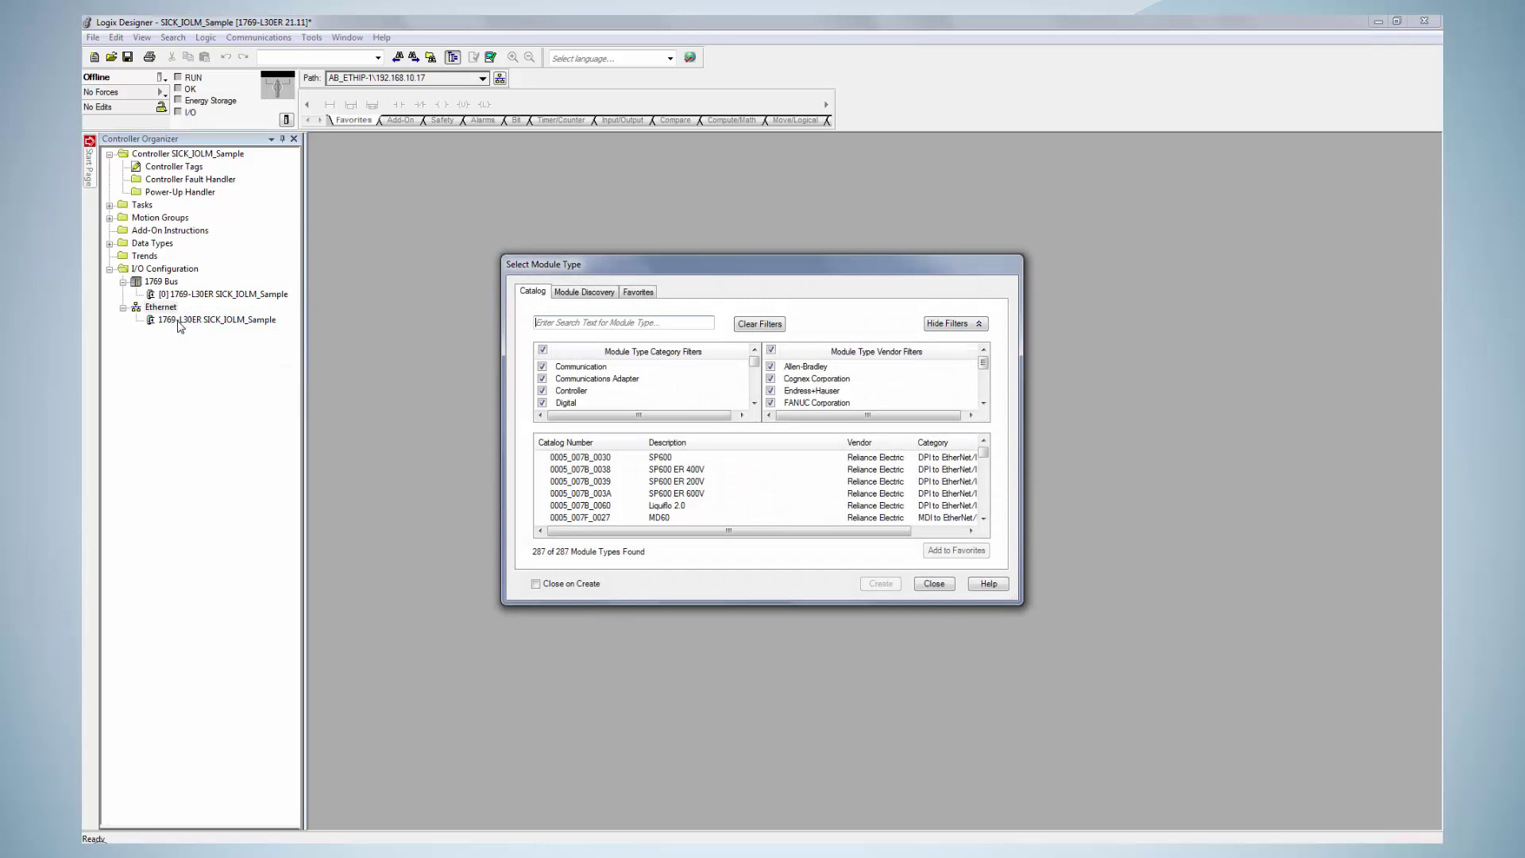
text(sick)
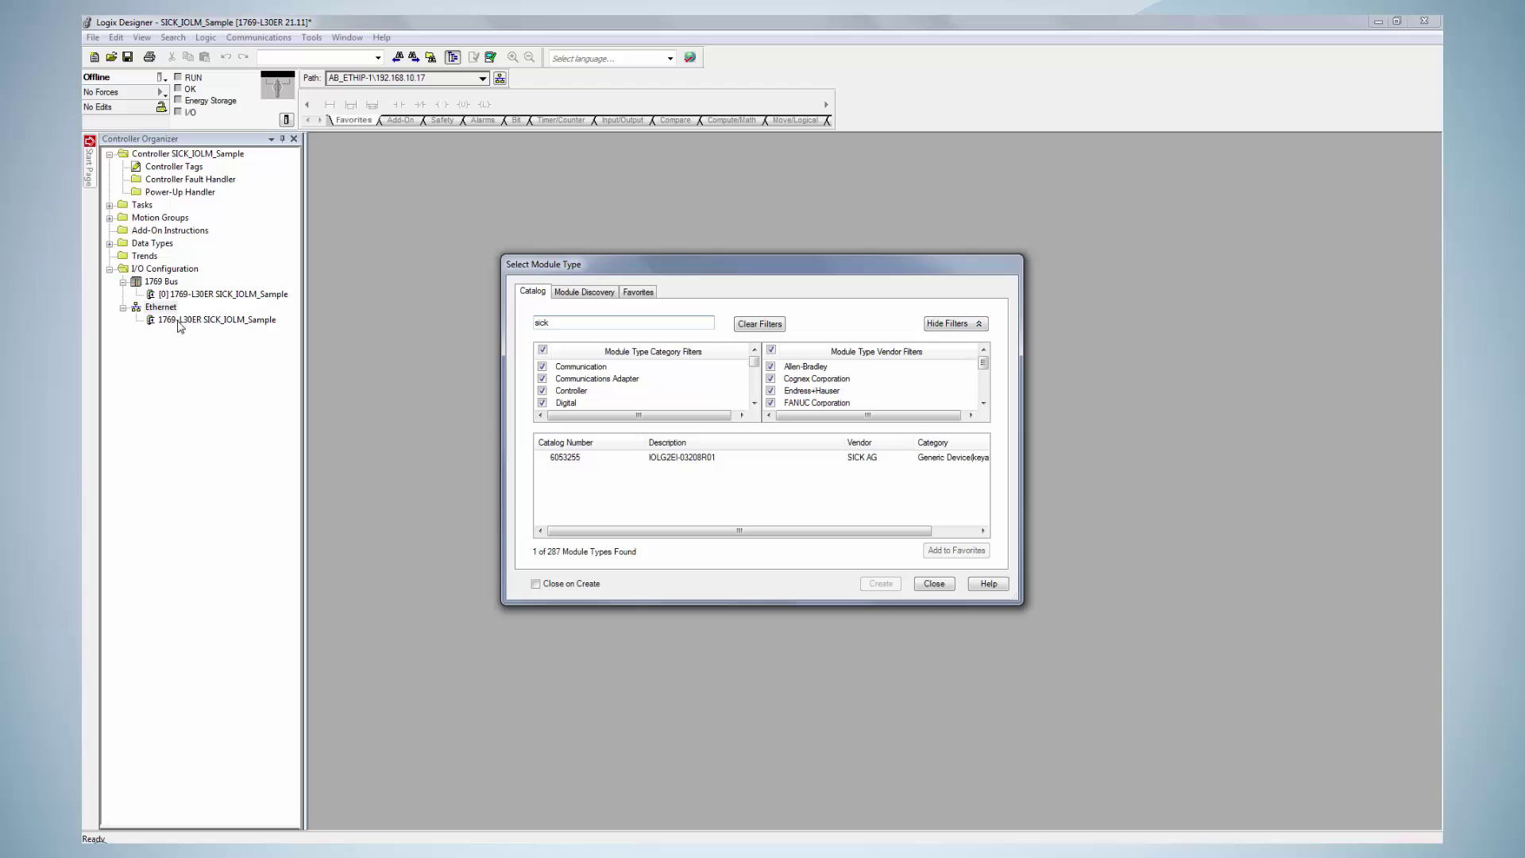
click(796, 462)
click(872, 585)
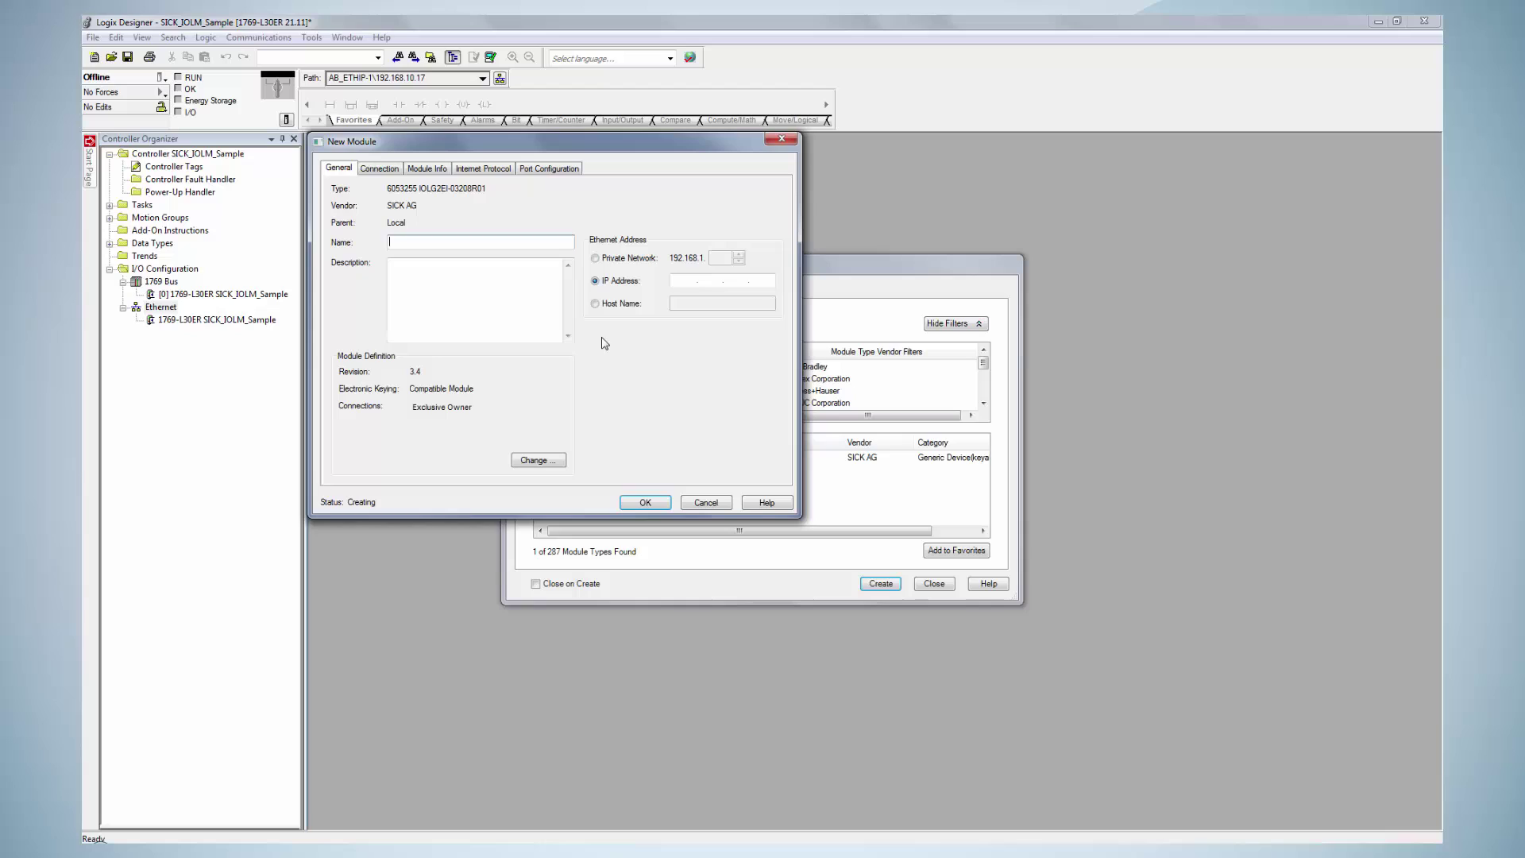
text(SICK)
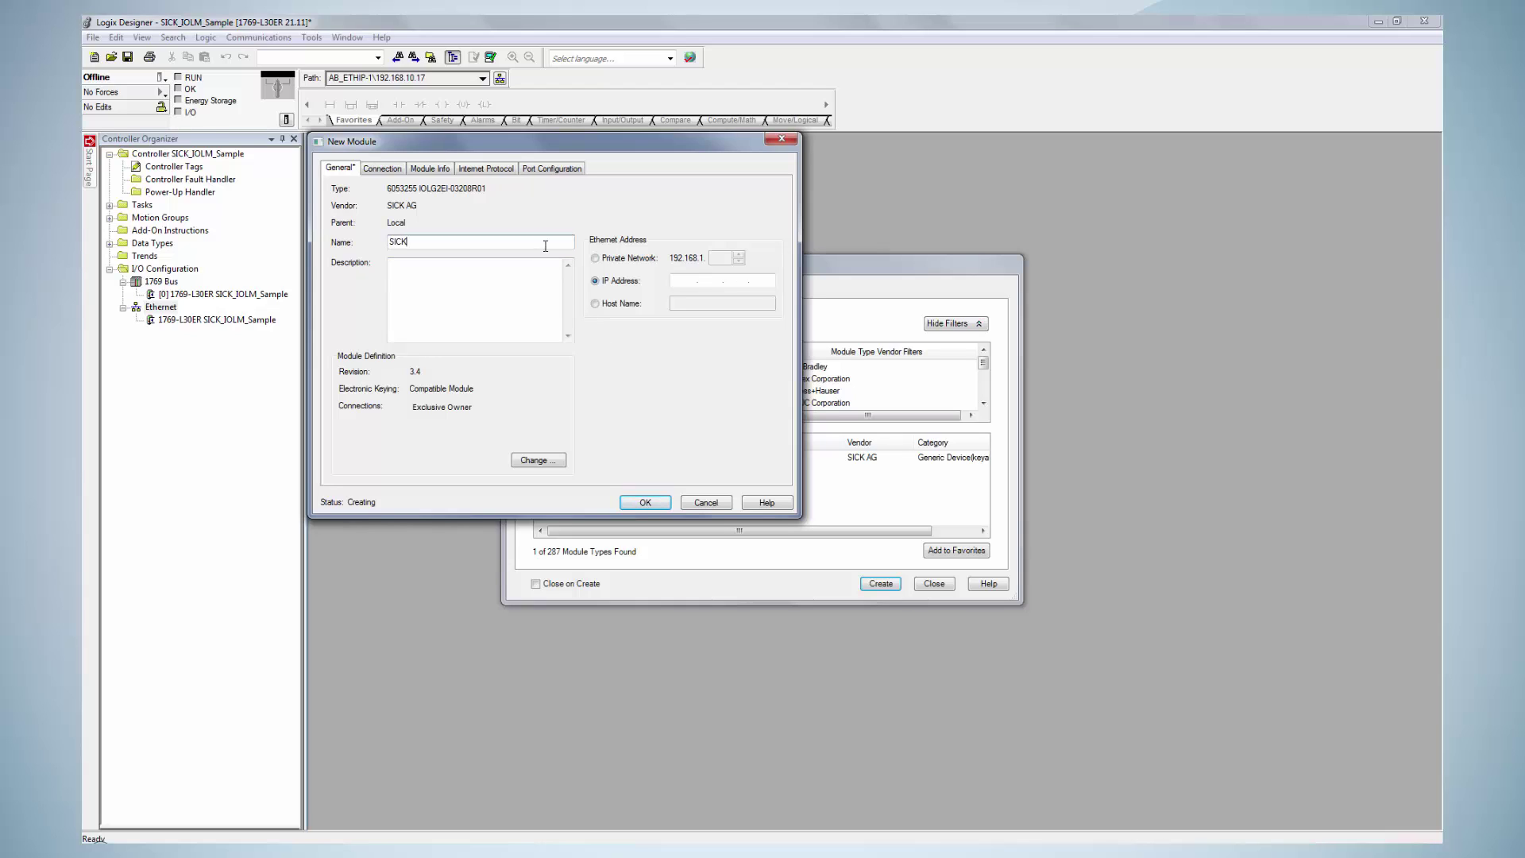
text(_IOL)
Name the module SICK_IOL at IP 192.168.10.20, confirm, and close the catalog.
click(686, 278)
text(92)
text(810)
text(20)
click(666, 505)
click(665, 503)
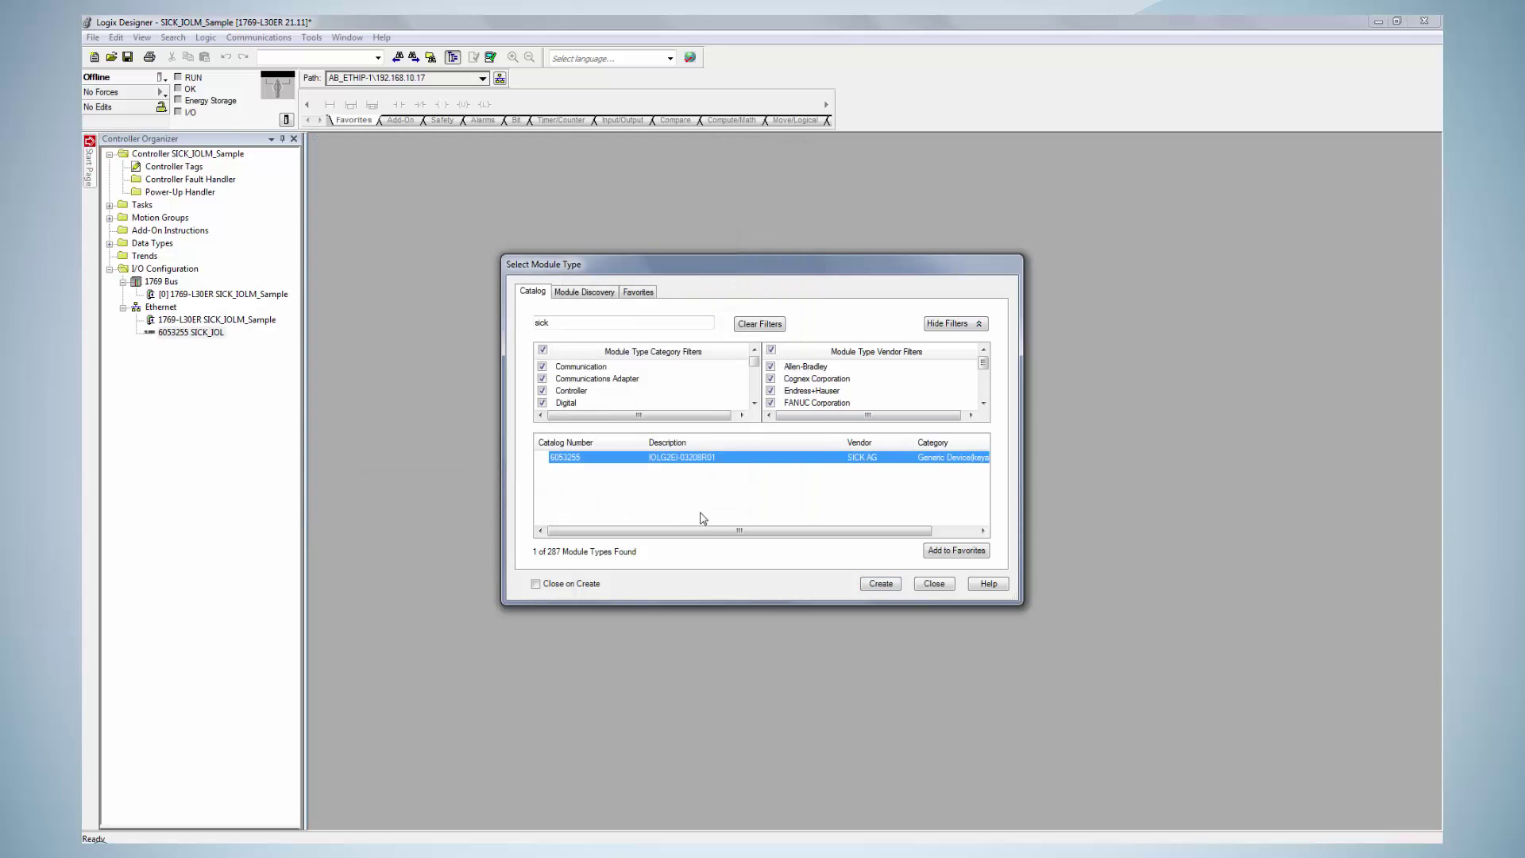
click(930, 586)
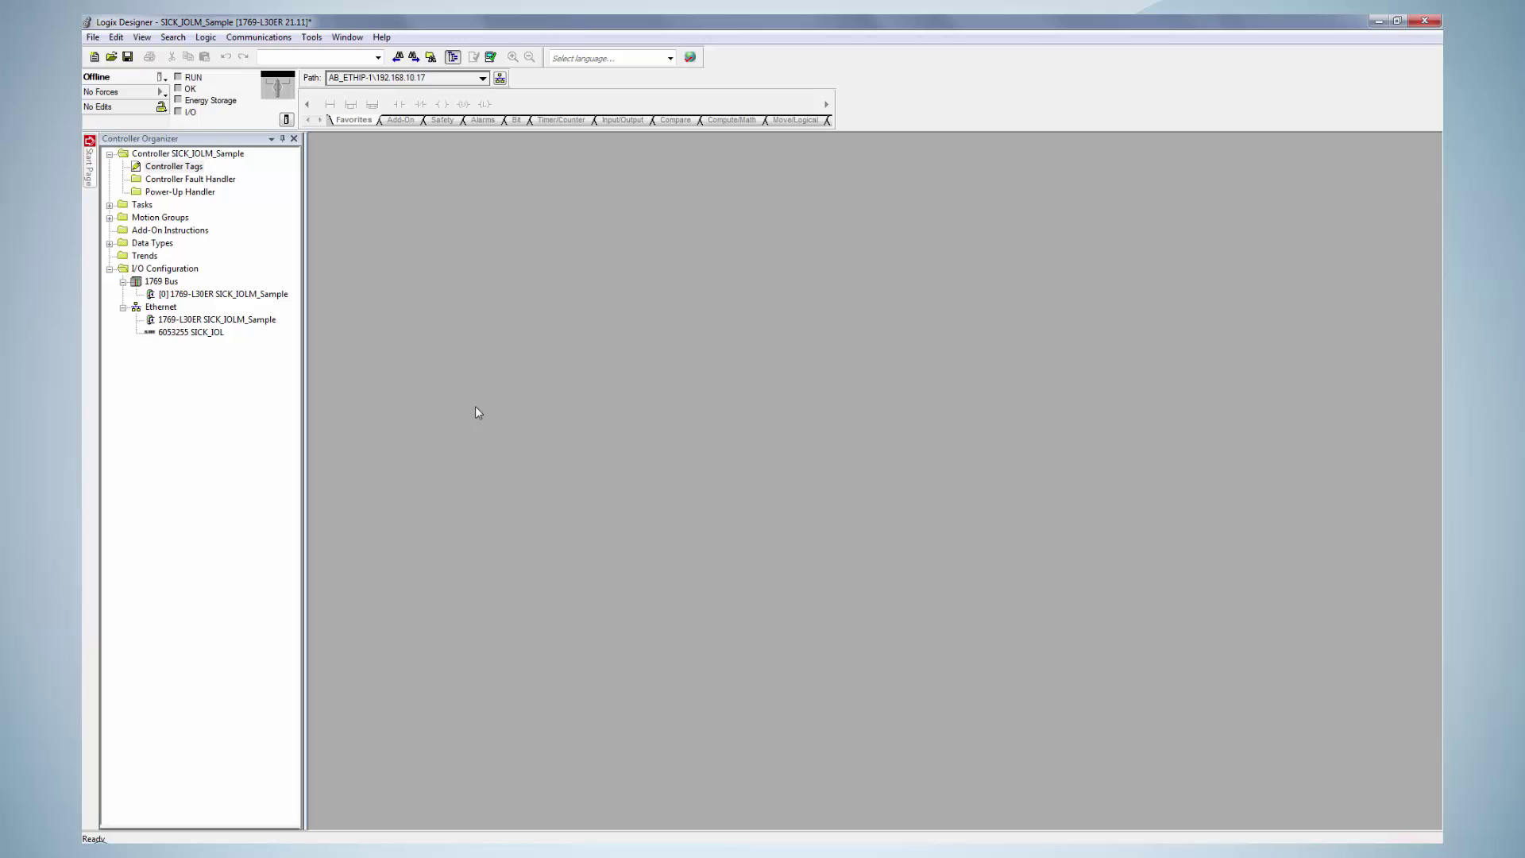
Download the project from the controller status menu and switch back to Remote Run.
click(162, 78)
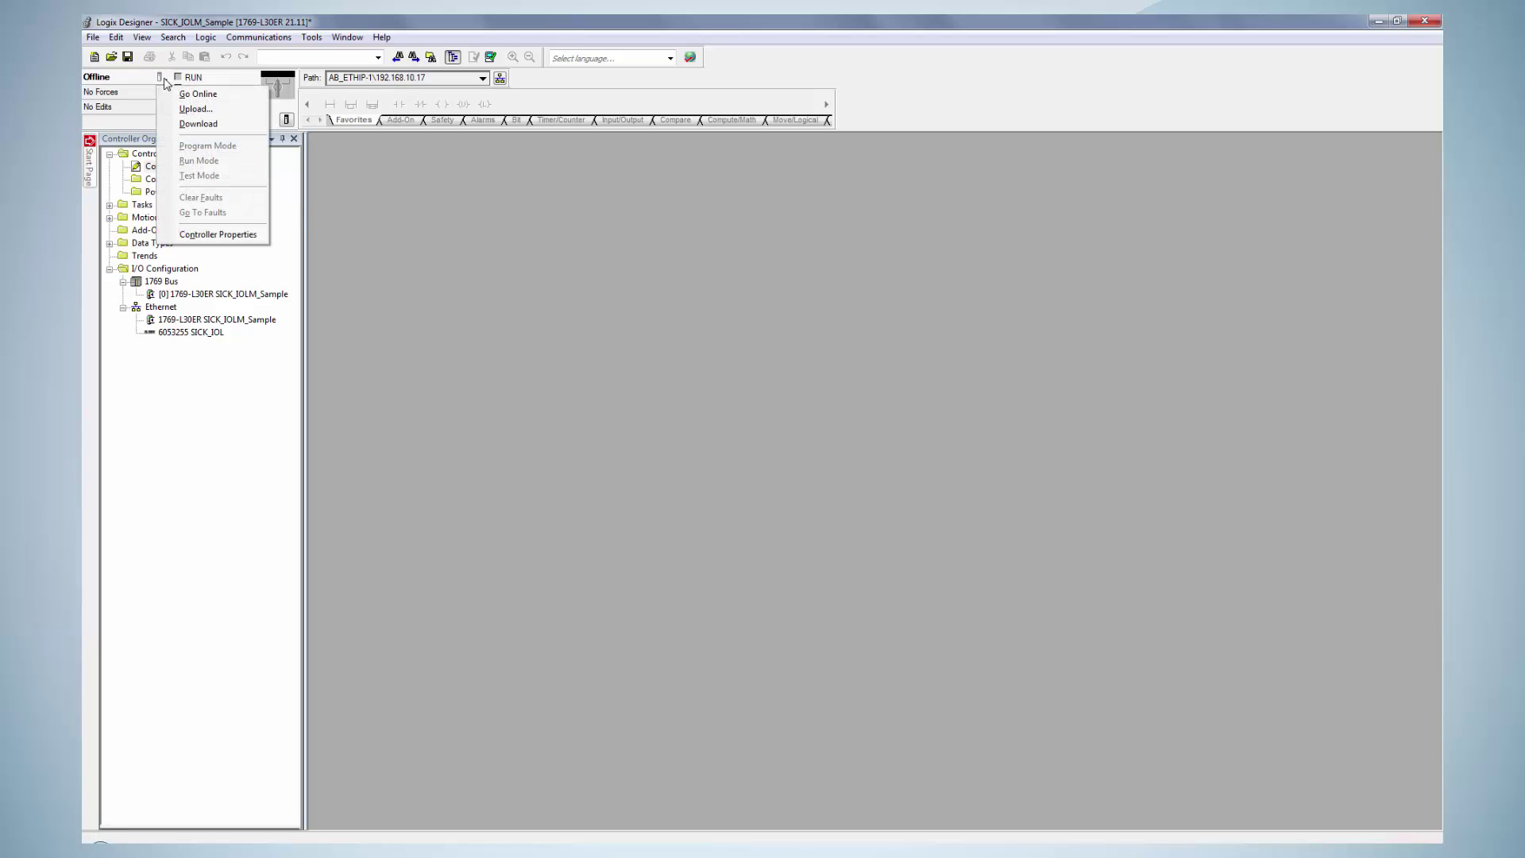
click(183, 124)
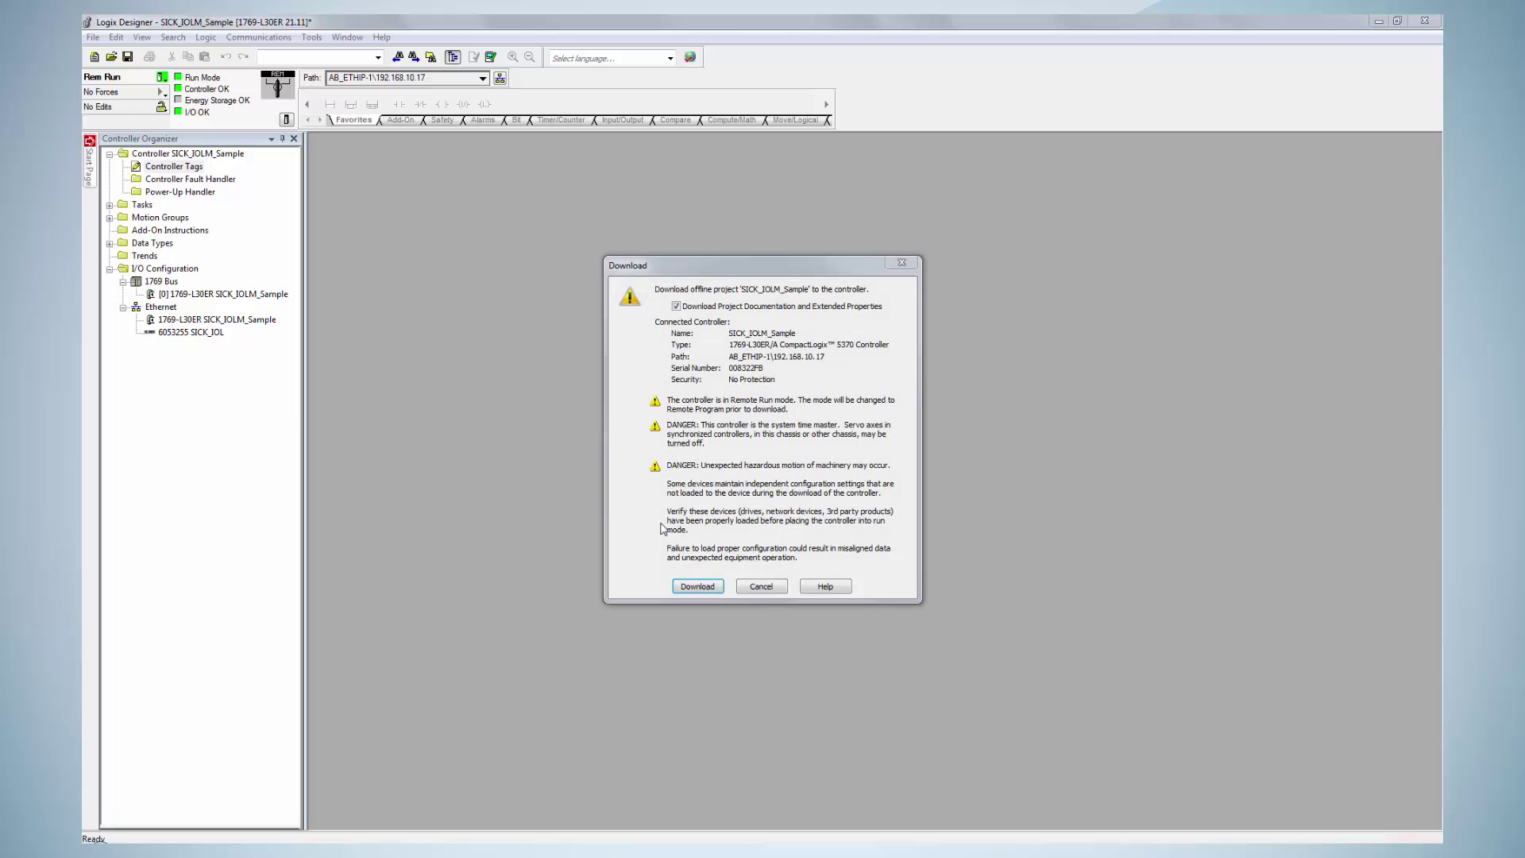
click(689, 586)
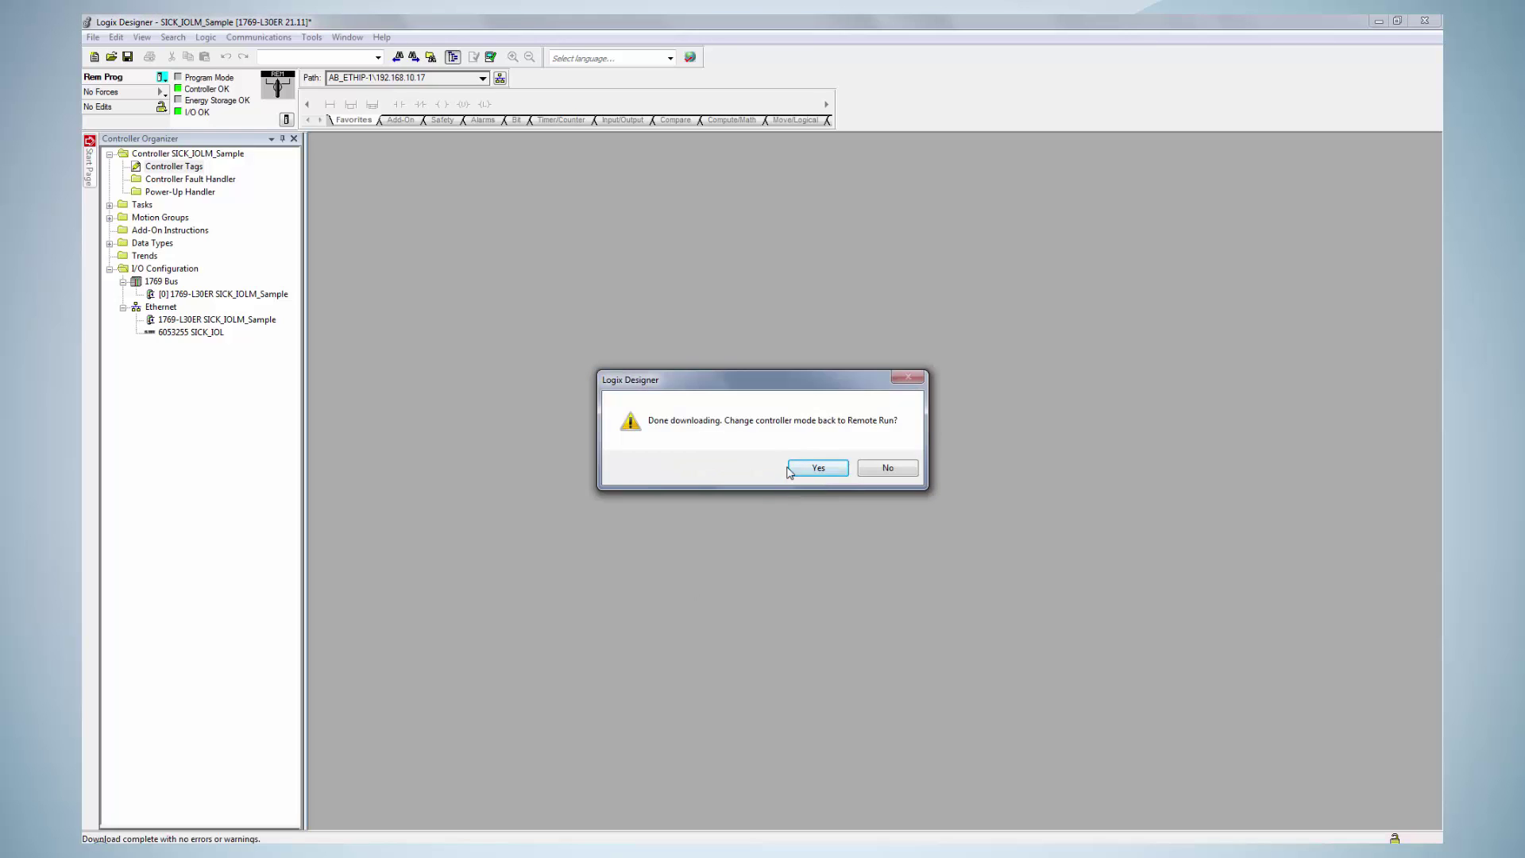
click(792, 472)
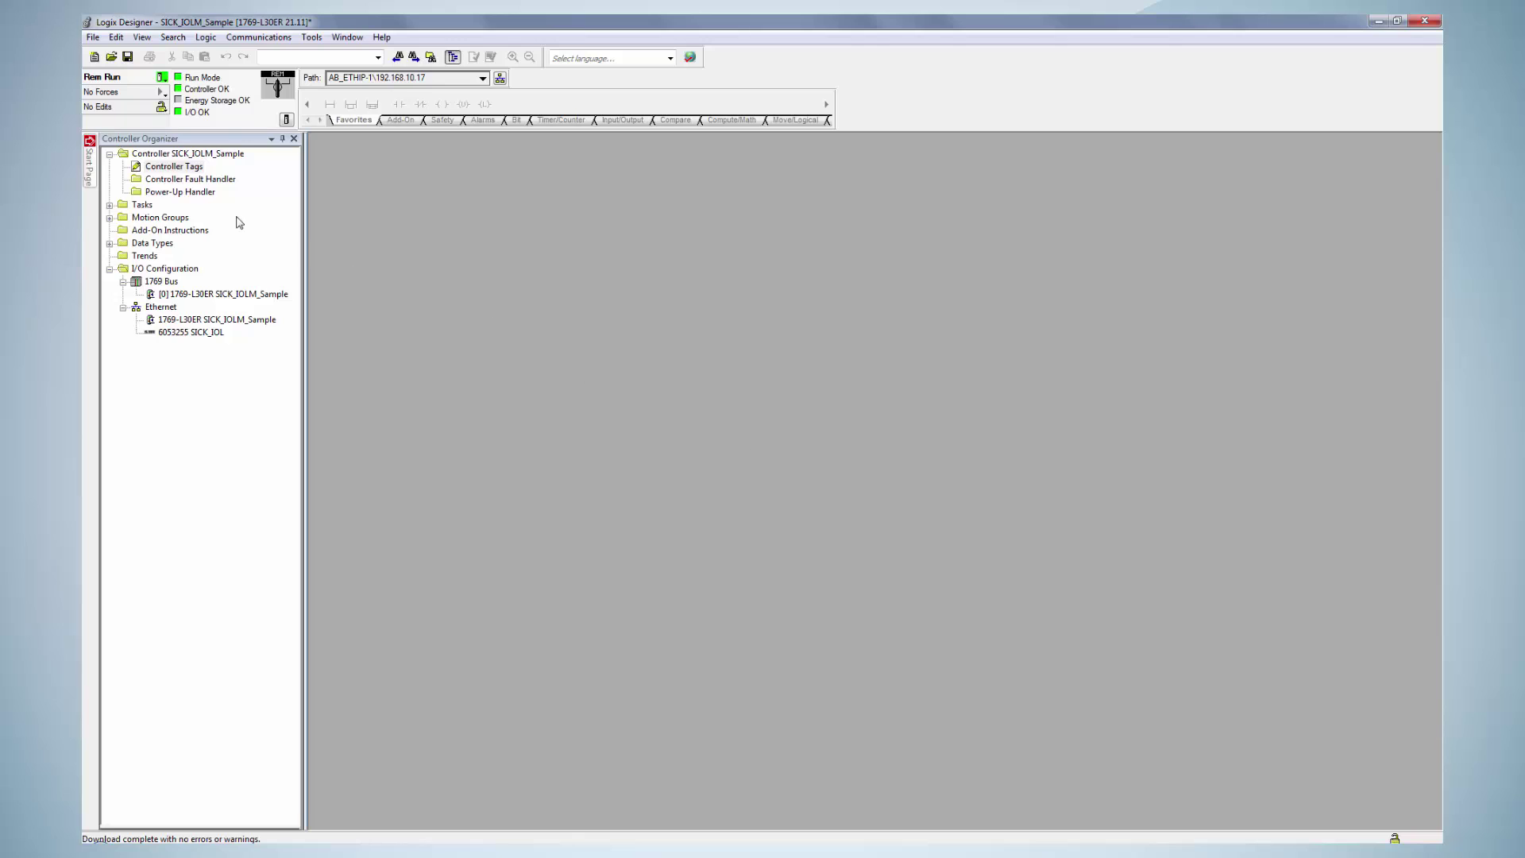
Expand SICK_IOLC.Data in Controller Tags and show Data[0] and Data[1] in binary.
click(184, 168)
double_click(188, 173)
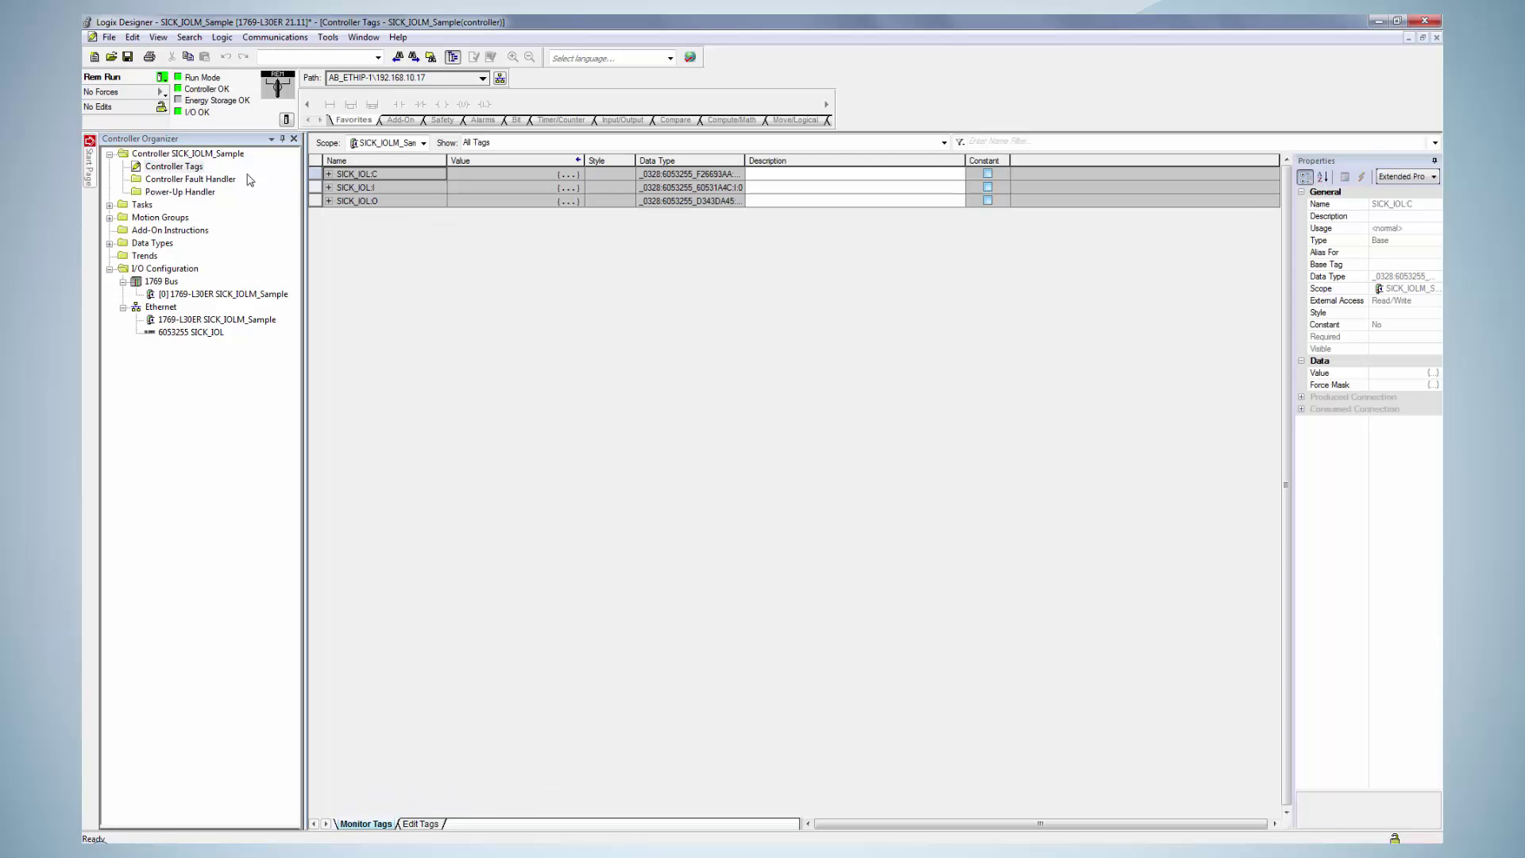
click(329, 174)
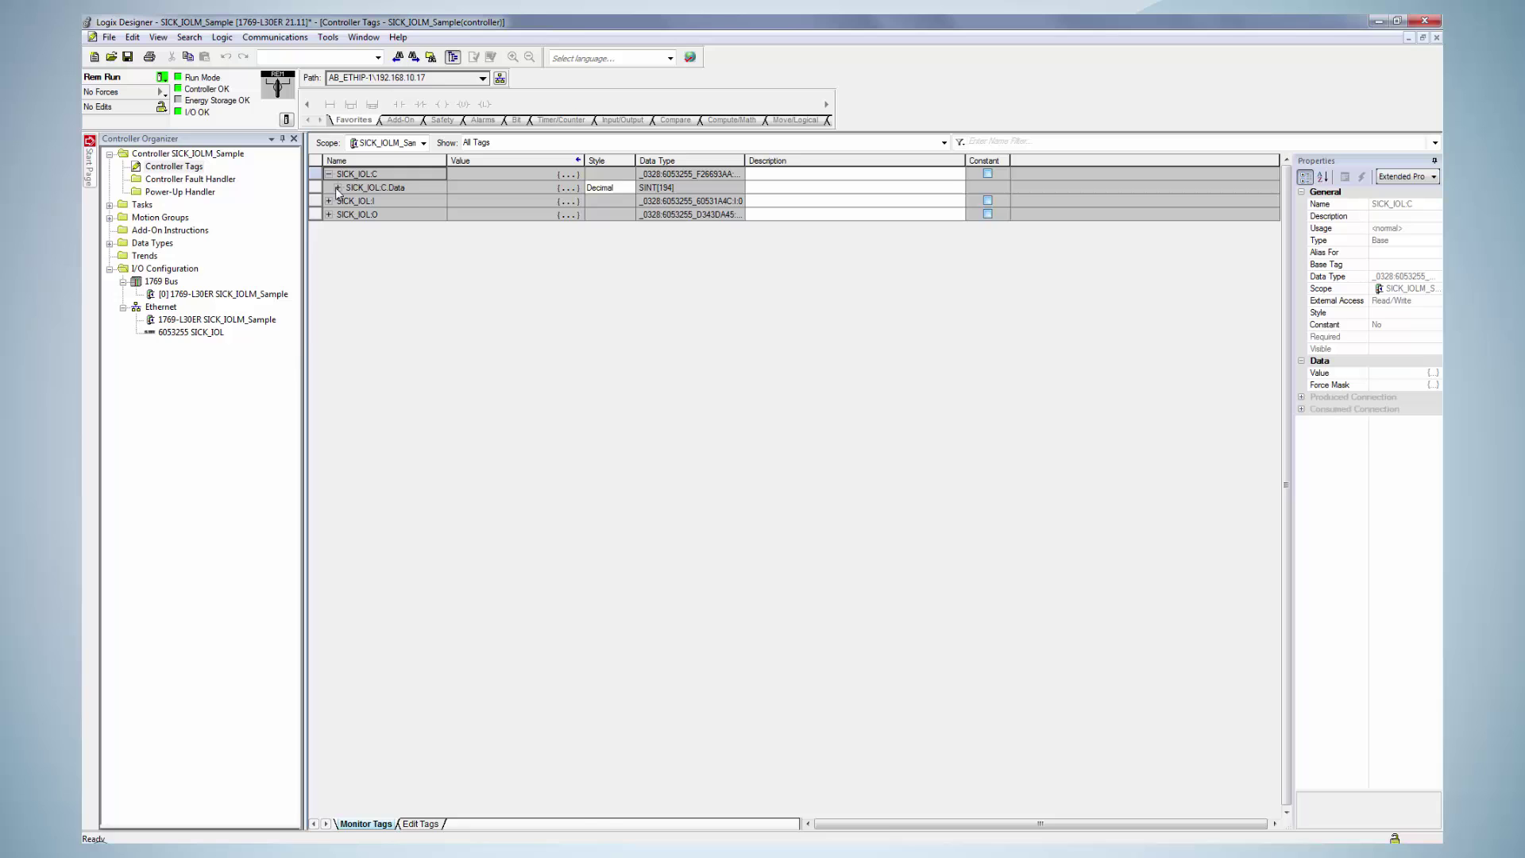
click(336, 188)
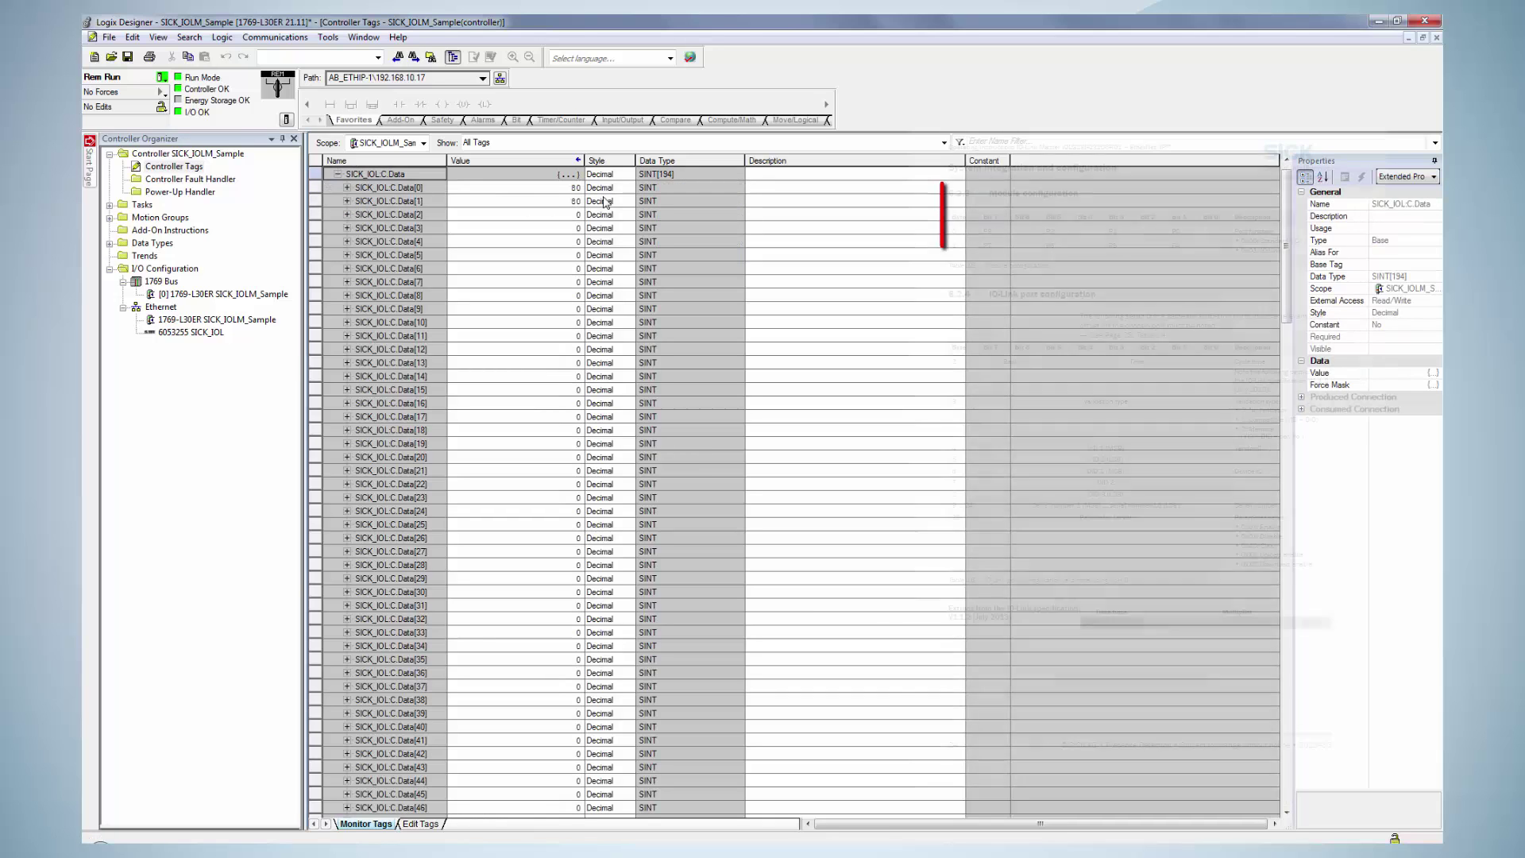
click(627, 187)
click(597, 202)
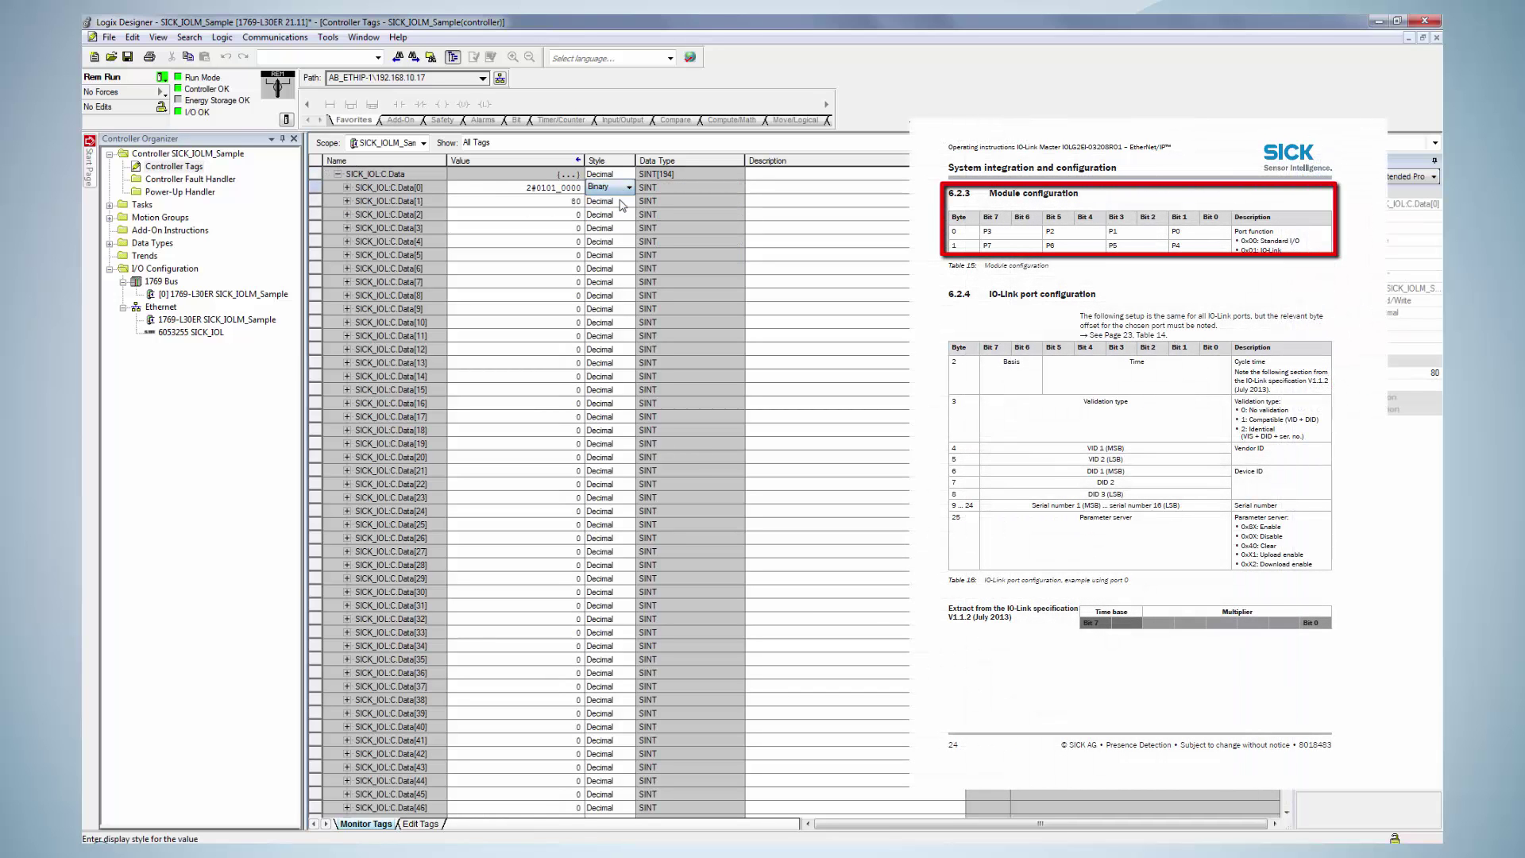
click(627, 201)
click(615, 215)
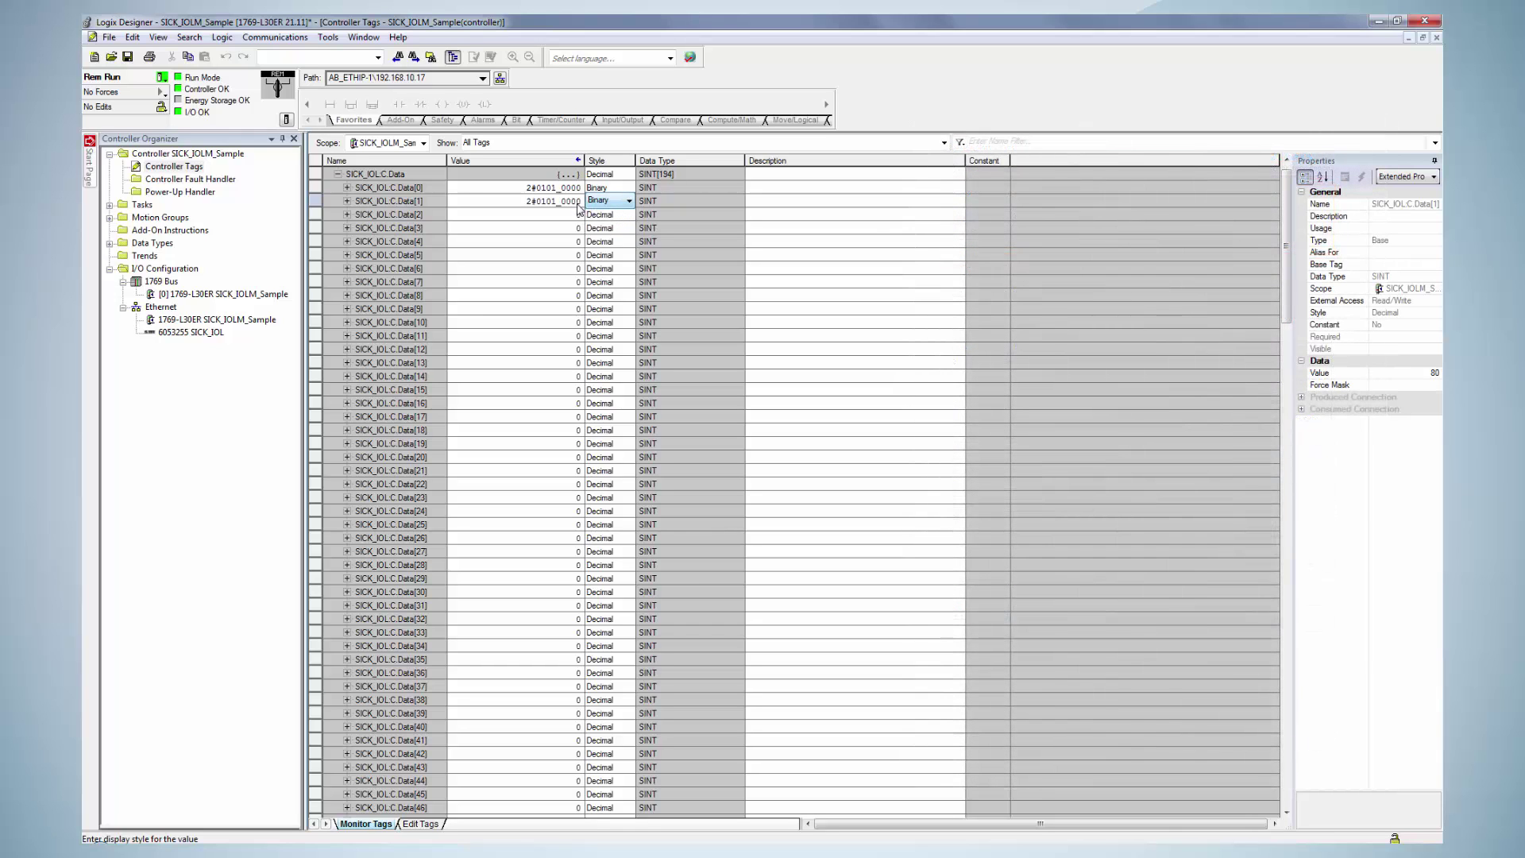
Set Data[0] to 2#0000_0001 and Data[1] to 2#0000_0000.
click(557, 188)
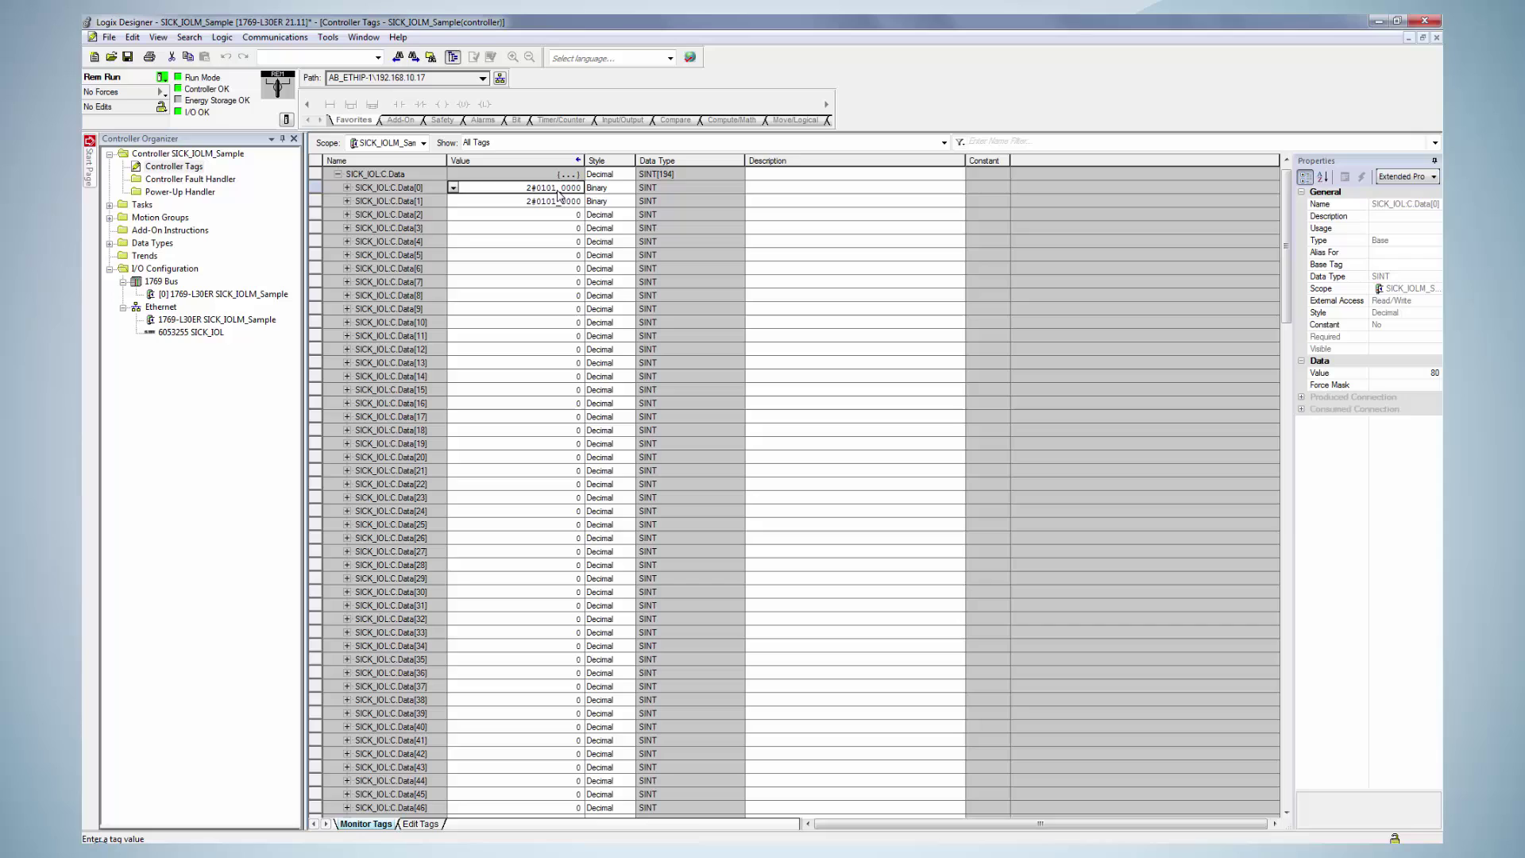
key(BackSpace)
key(BackSpace)
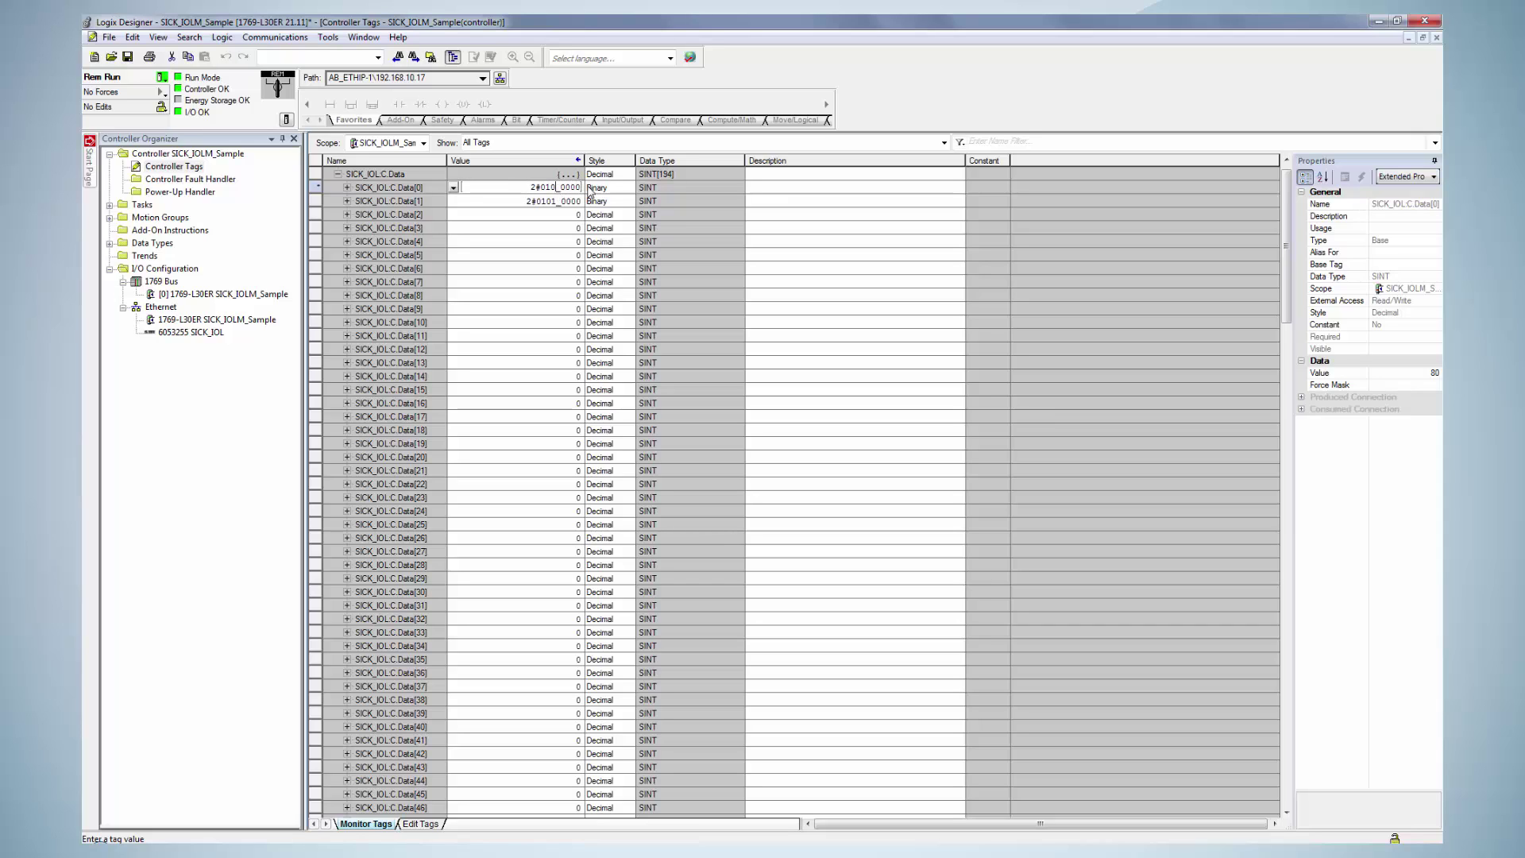
key(BackSpace)
key(BackSpace)
text(0000)
click(558, 202)
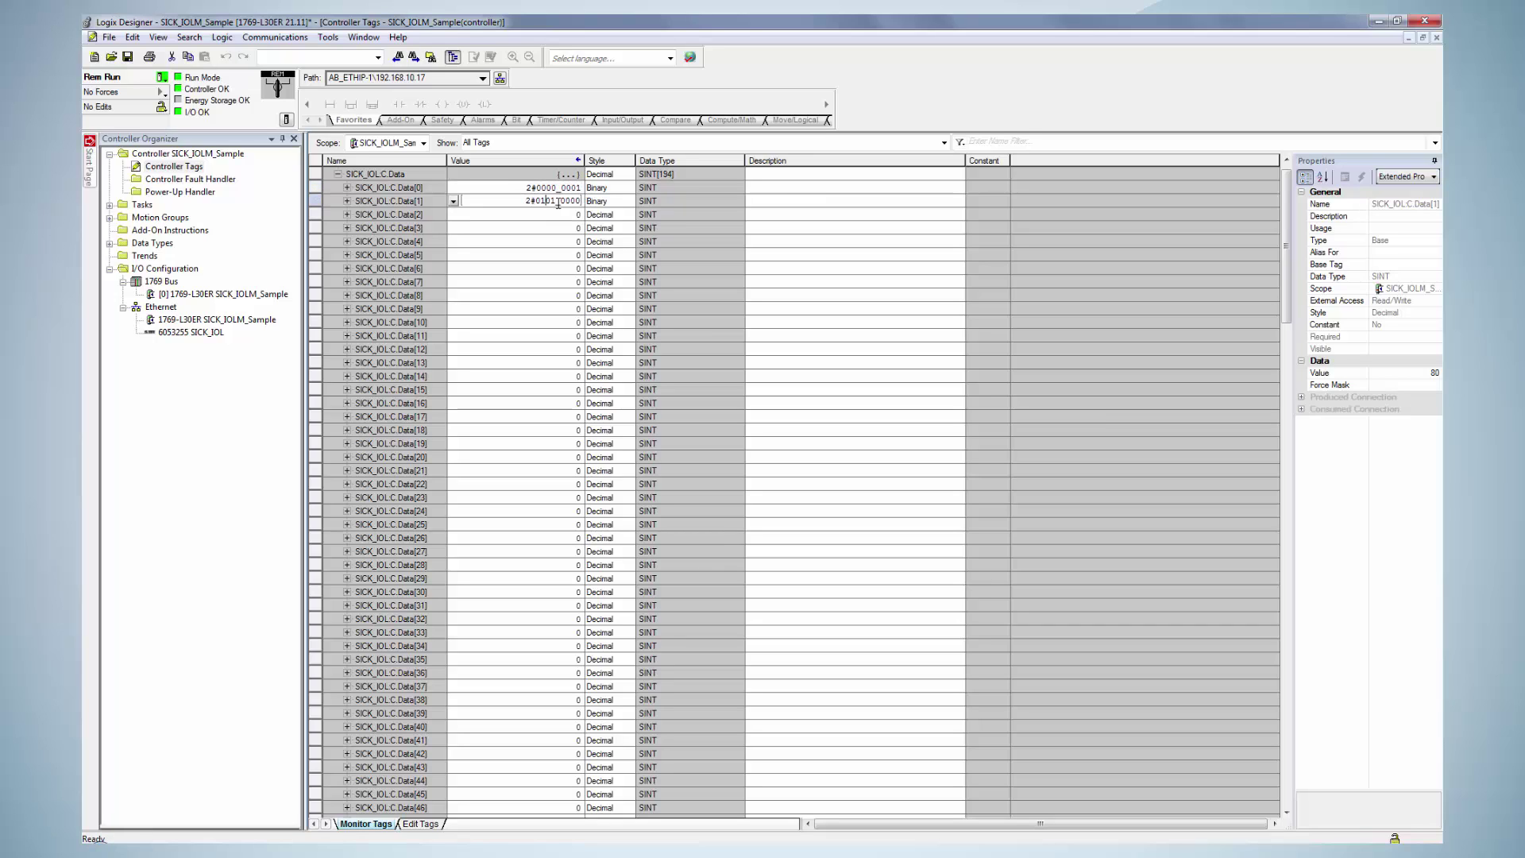
key(BackSpace)
key(BackSpace)
key(BackSpace)
text(000)
key(Return)
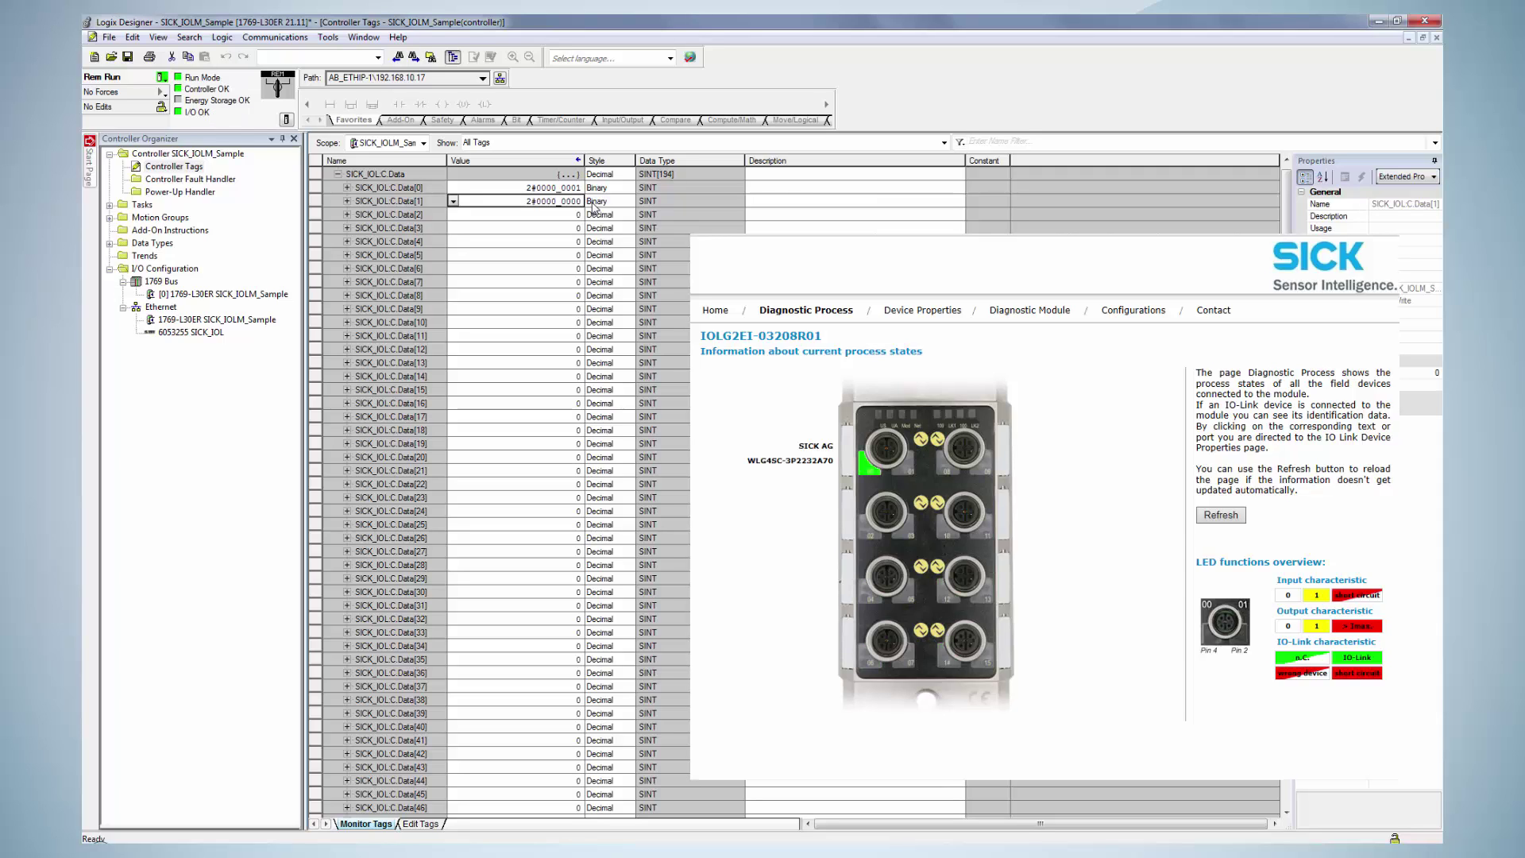
click(740, 205)
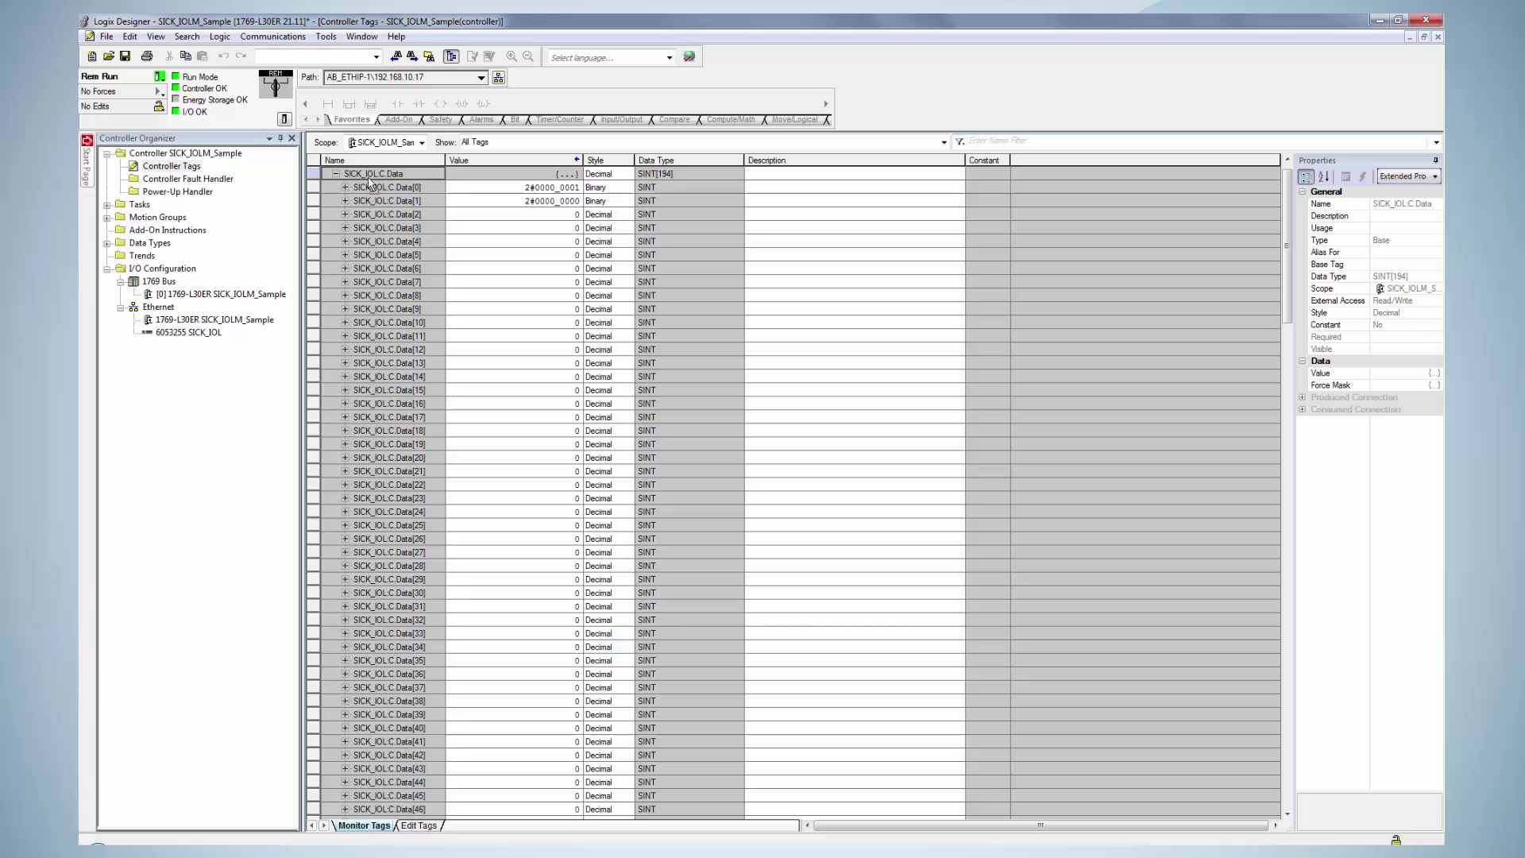
Collapse SICK_IOLC.Data and expand SICK_IOLI.Data to list its input bytes.
click(338, 175)
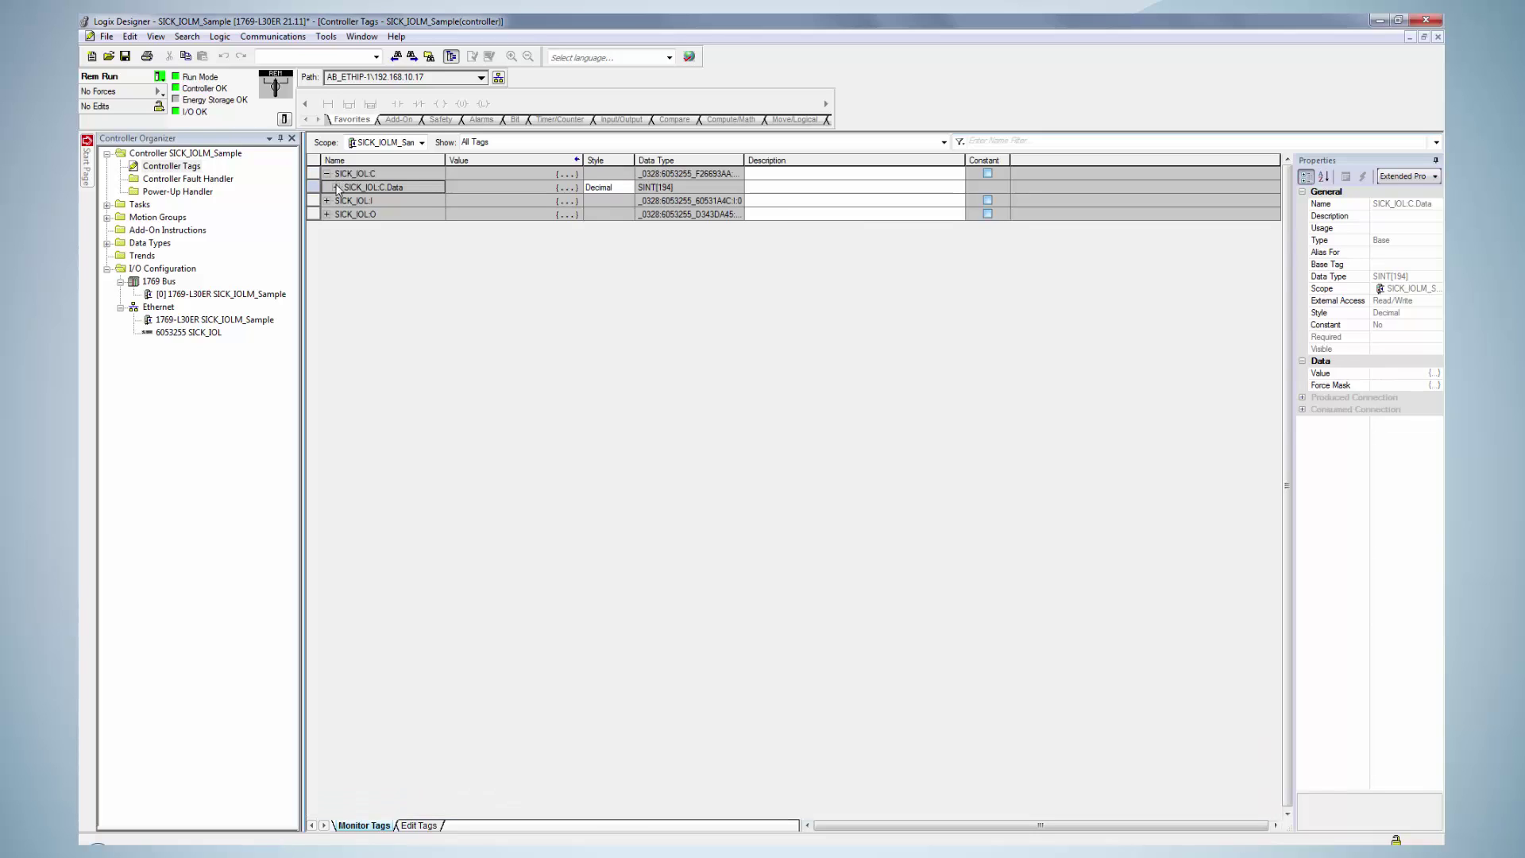
click(327, 173)
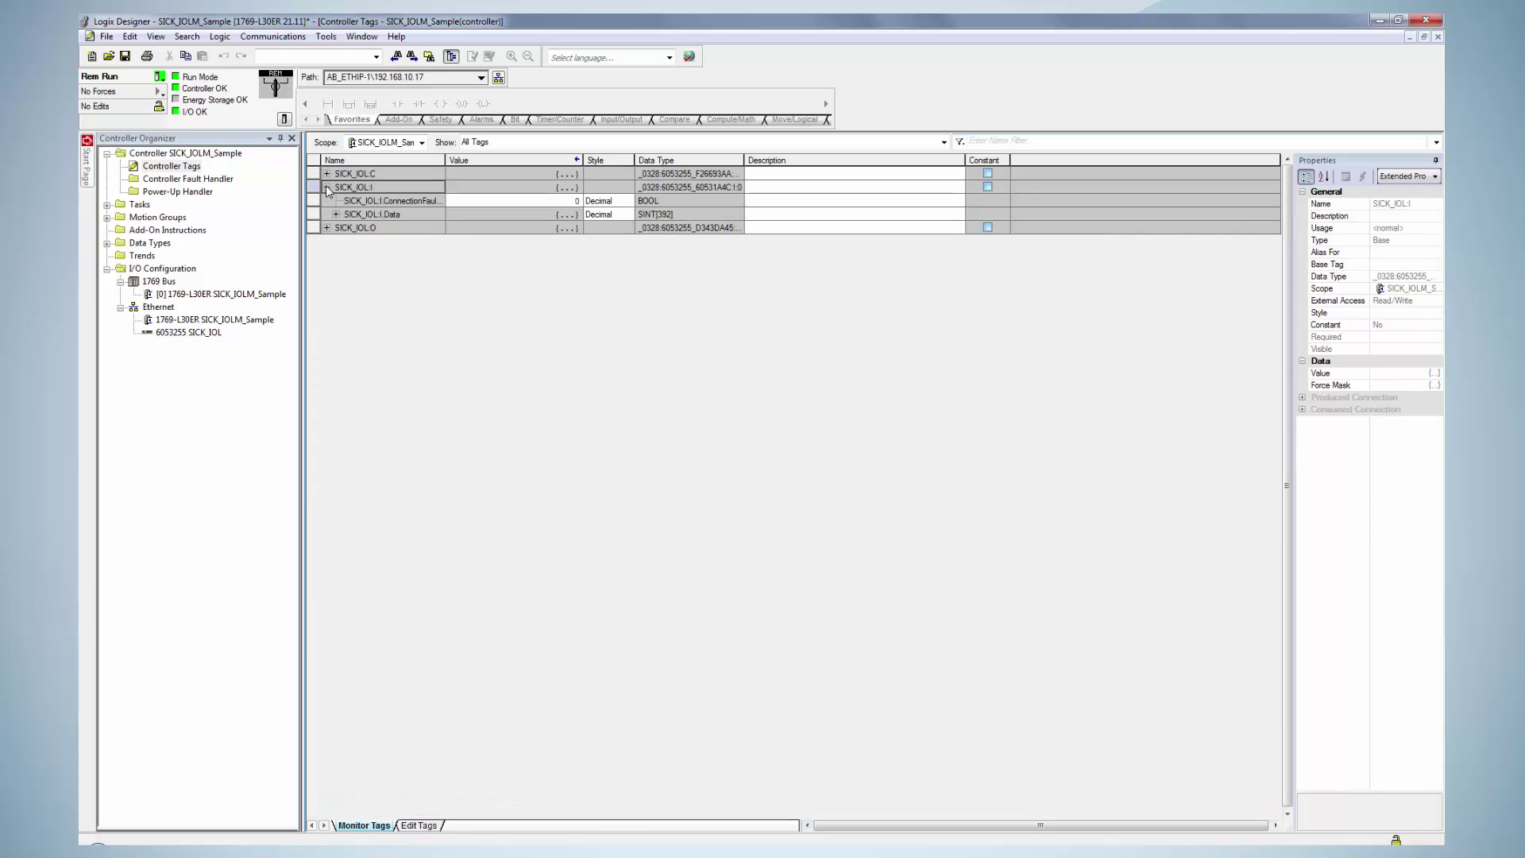
click(336, 215)
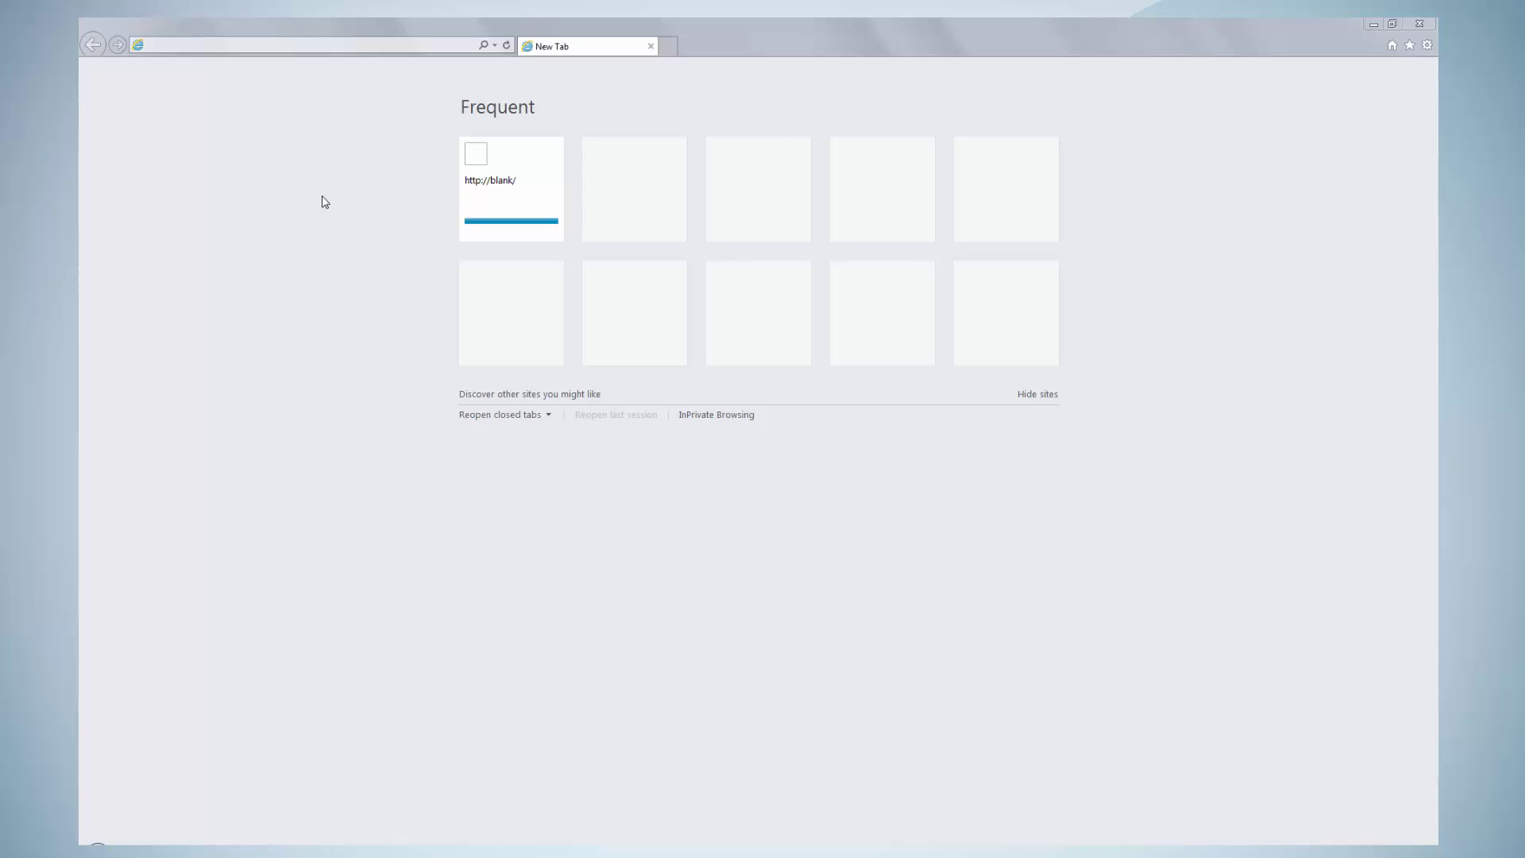
Browse to 192.168.10.20 and open the Diagnostic Module status page.
click(249, 46)
text(1)
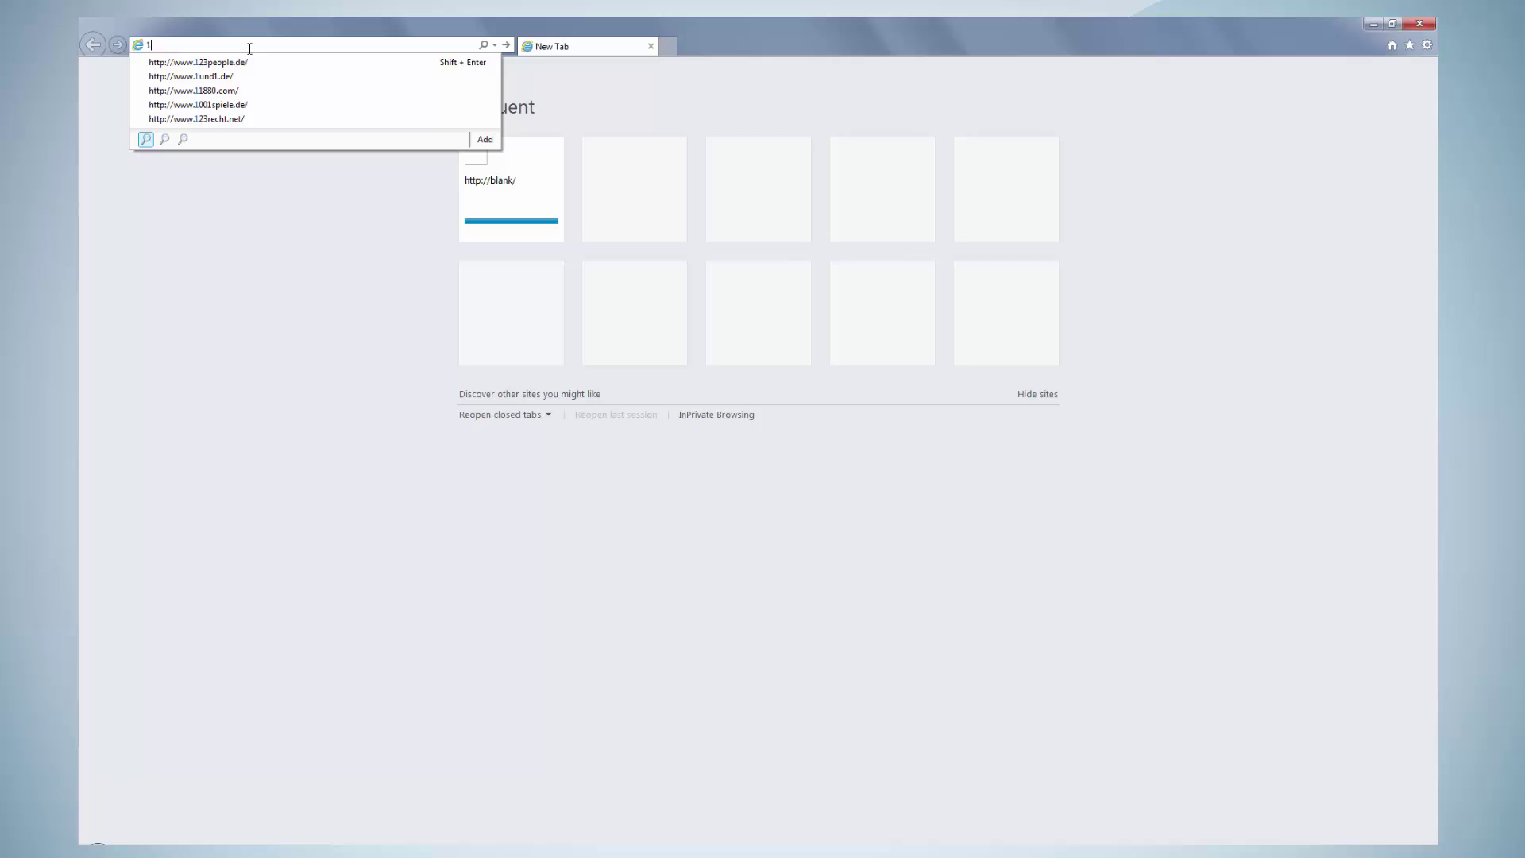
text(92.168.10.2)
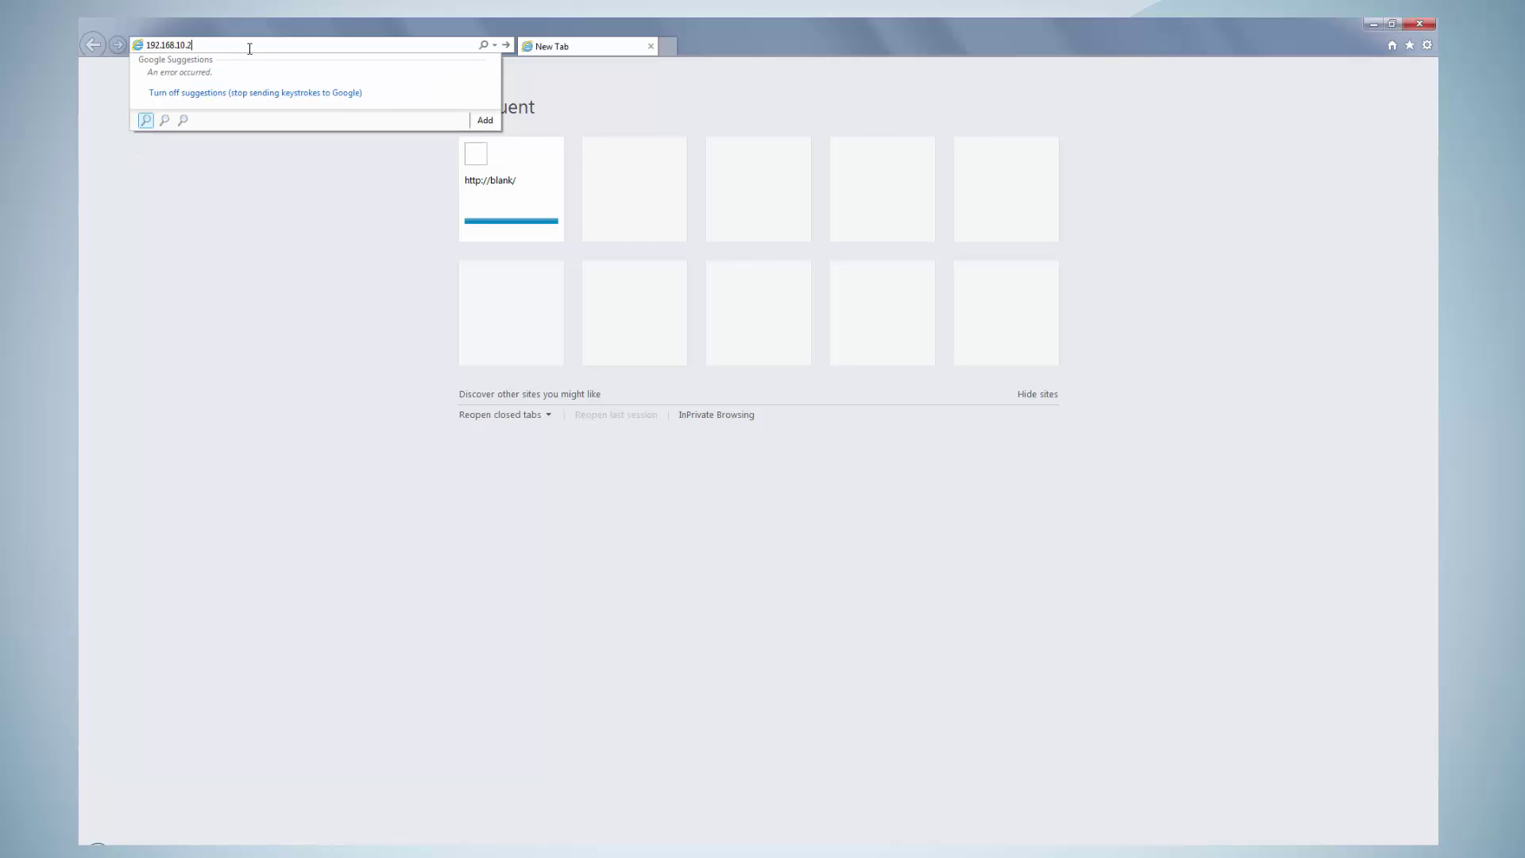
text(0)
key(Return)
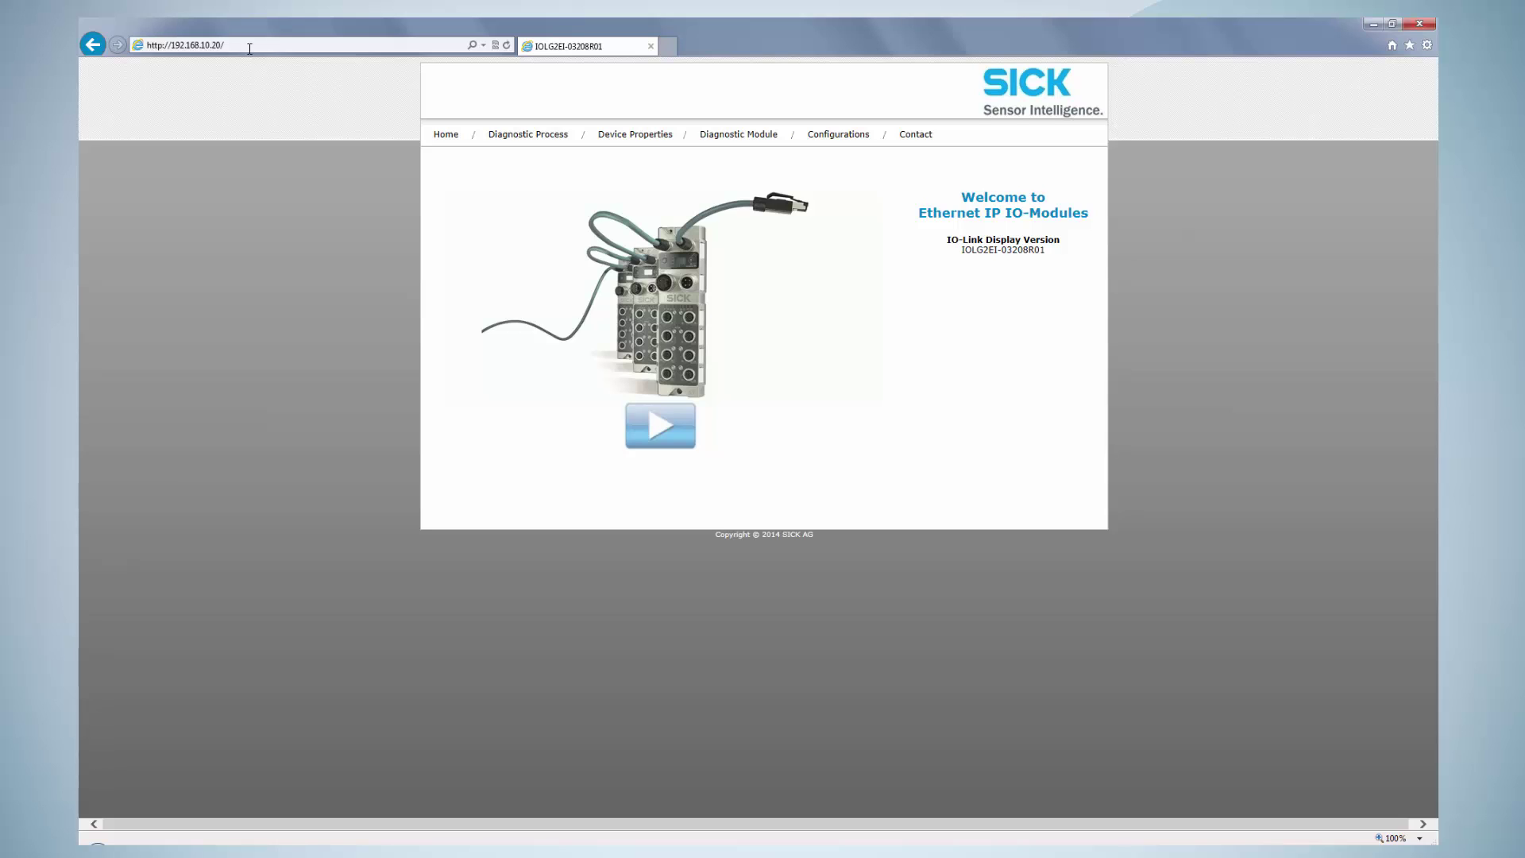
click(728, 145)
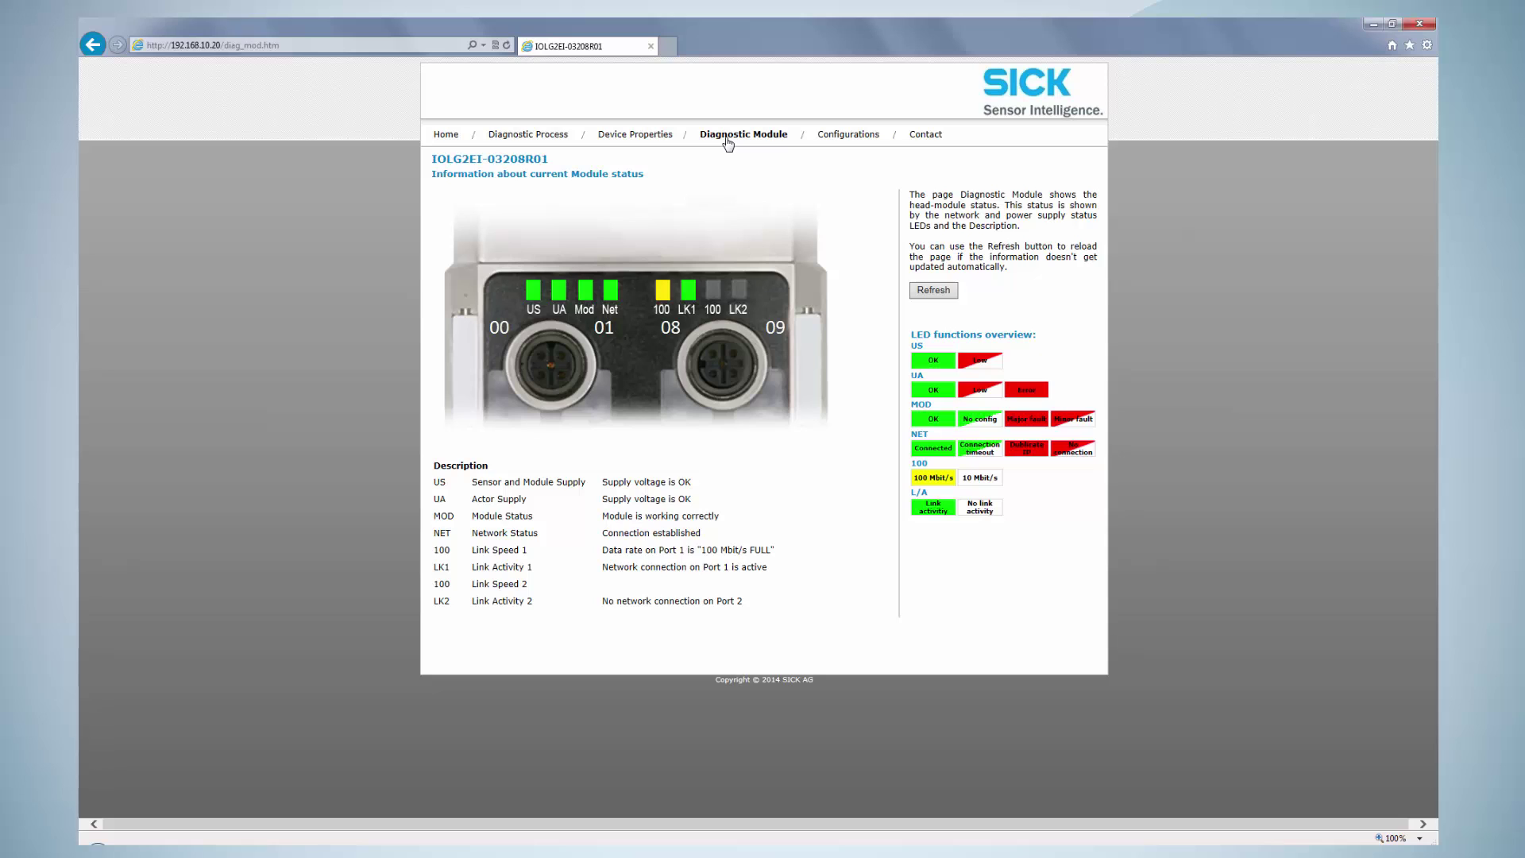
Open Diagnostic Process, then Device Properties to read pin 00's vendor name, SICK AG.
click(526, 137)
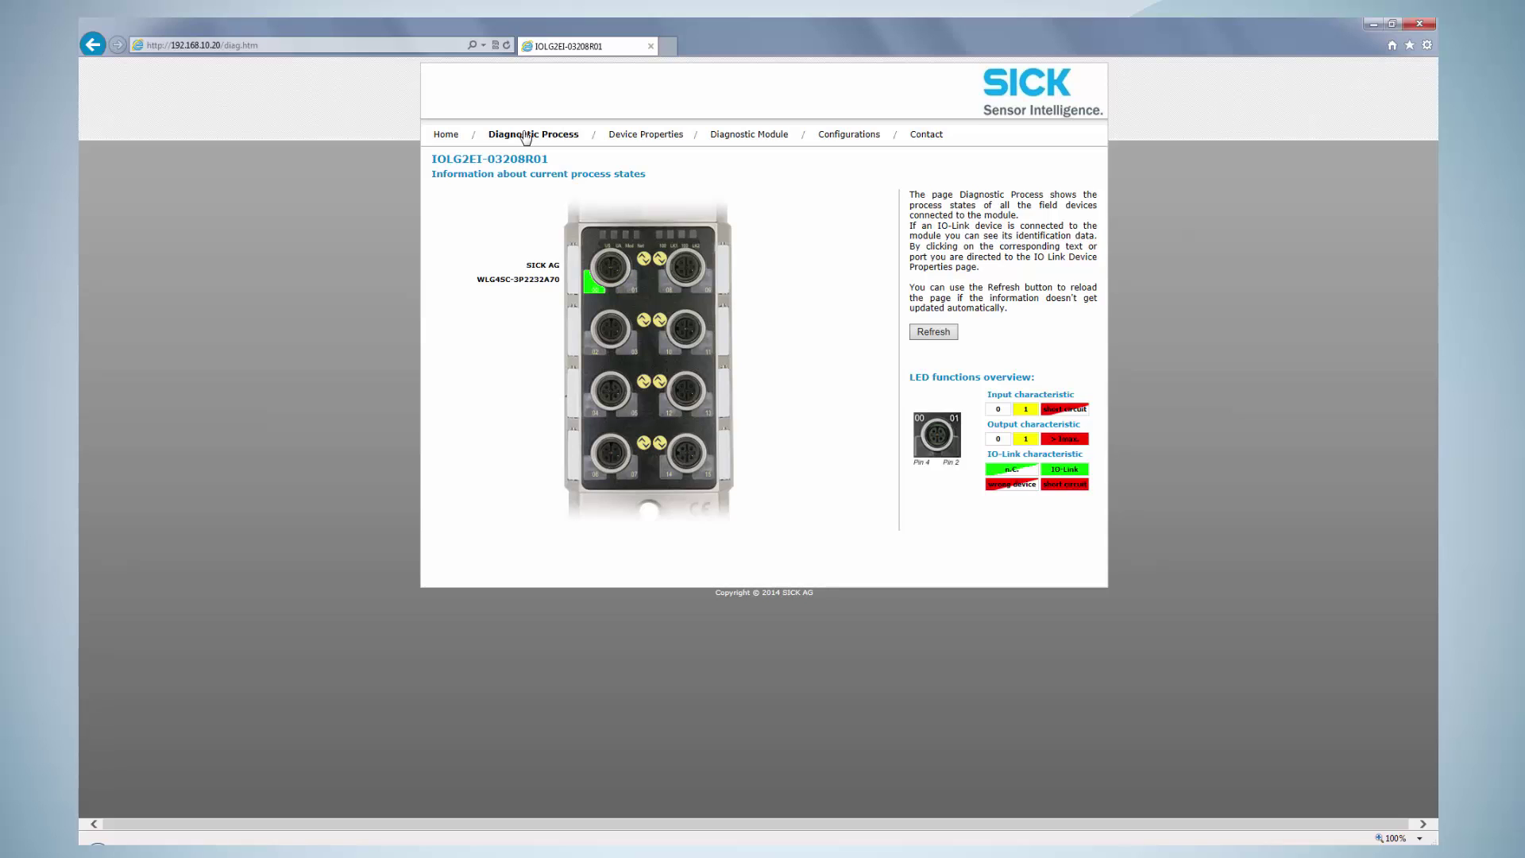
click(643, 135)
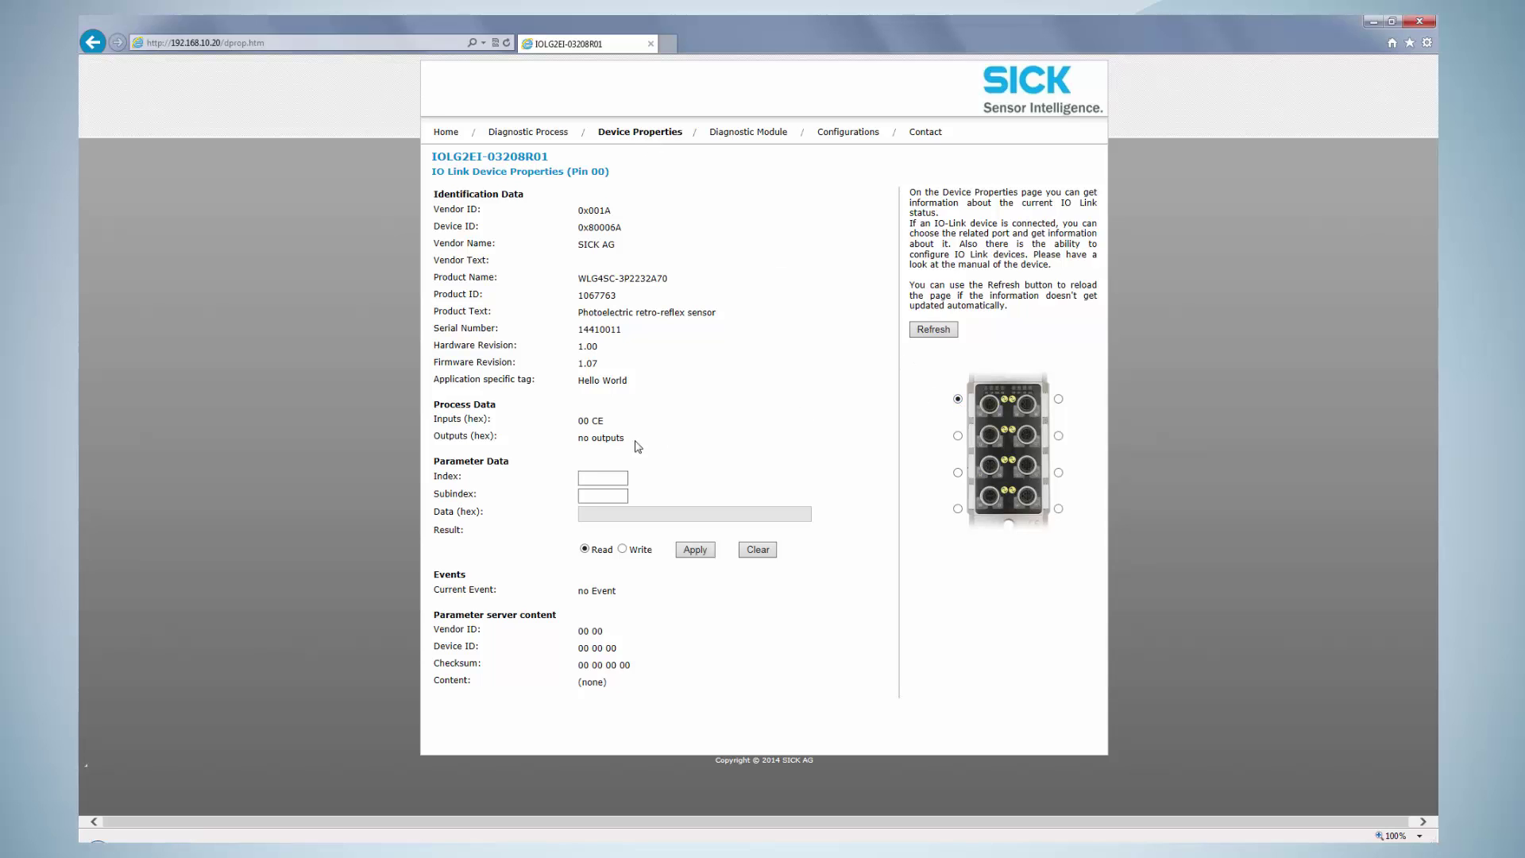
Read parameter index 16, subindex 0, returning hex 'SICK AG', then view the Contact page.
click(605, 478)
text(6)
key(Tab)
text(0)
click(684, 553)
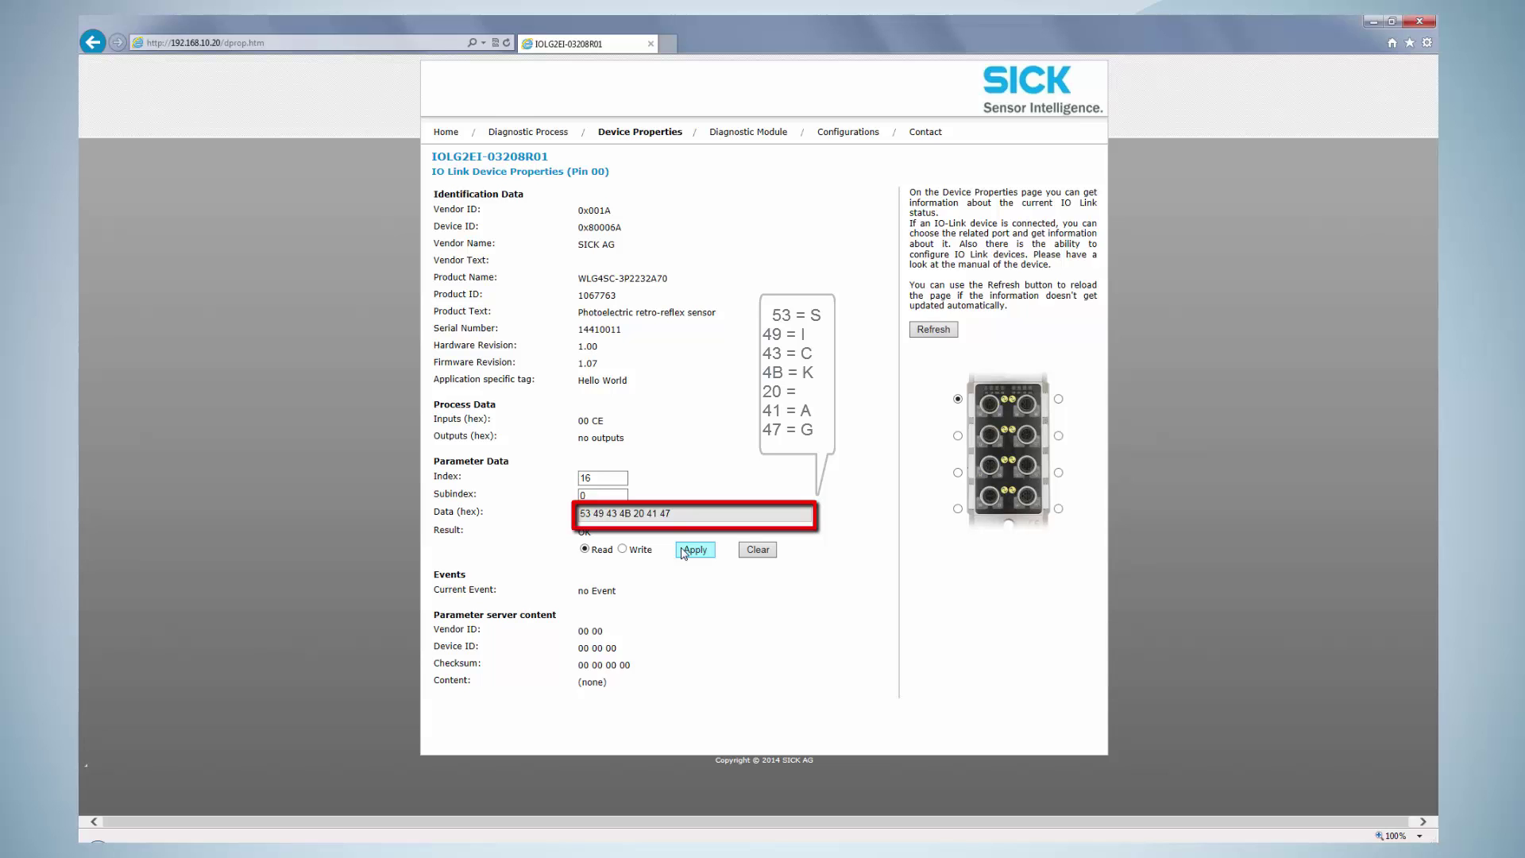
click(925, 132)
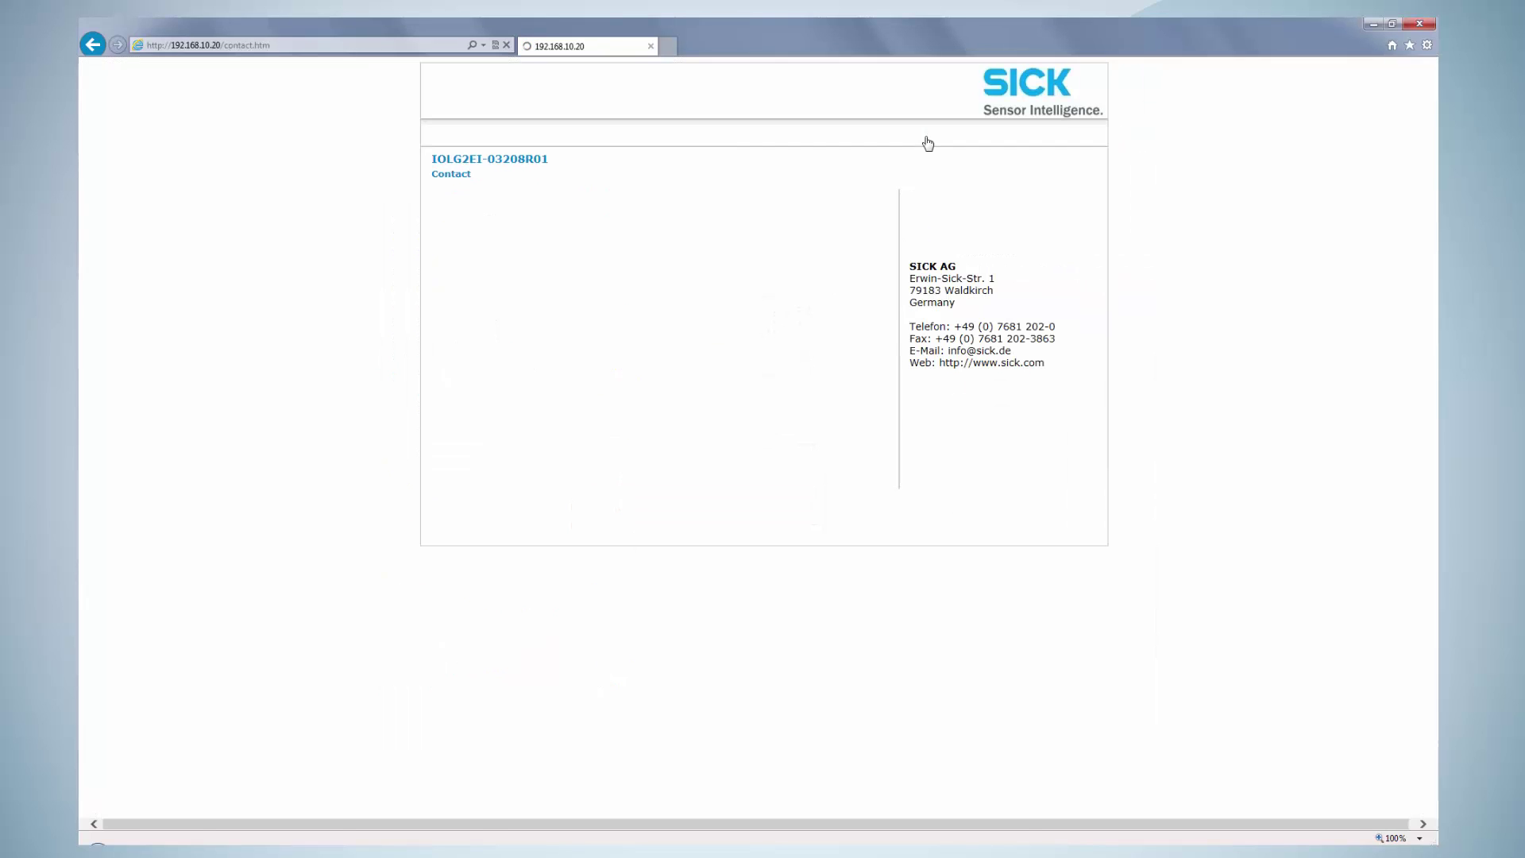